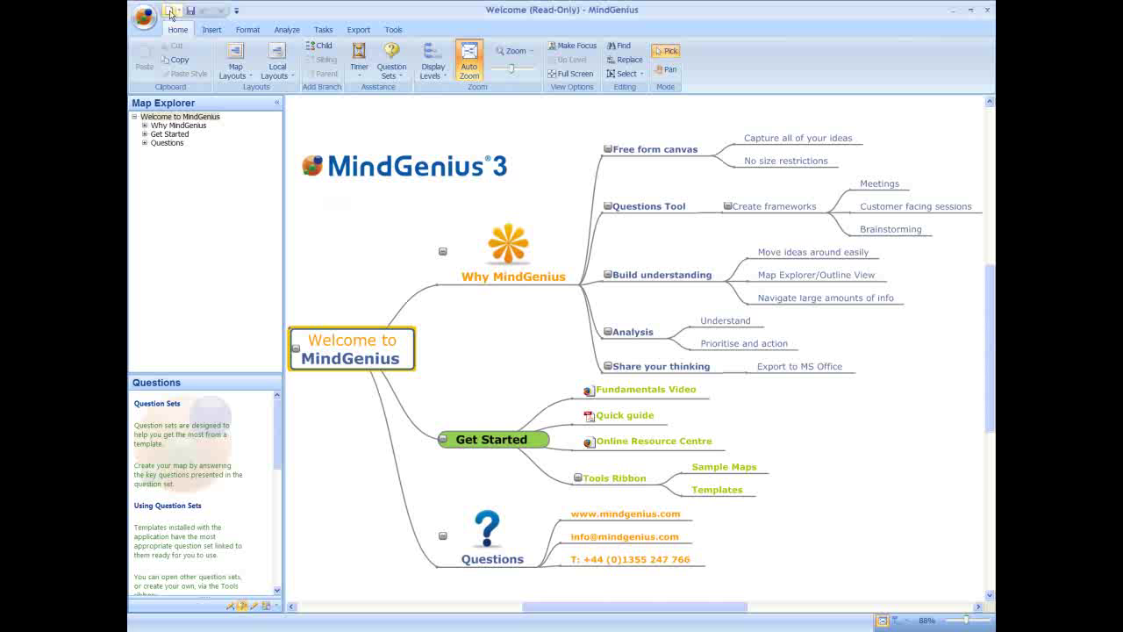
Create a new blank mind map and name its central topic 'Rivers'
click(170, 13)
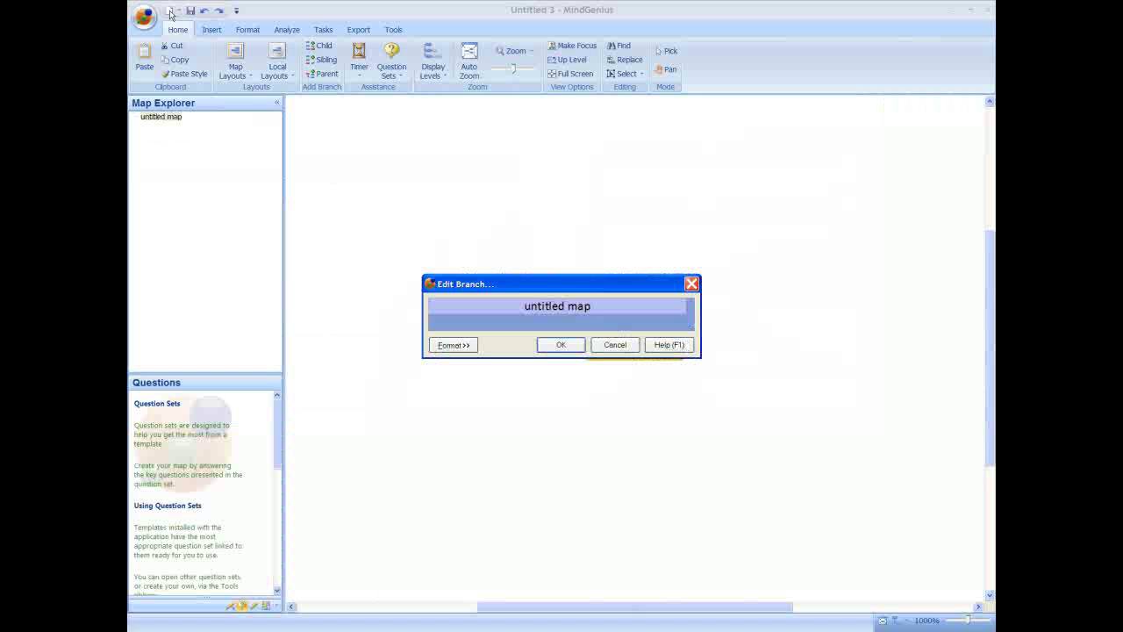
text(Rivers)
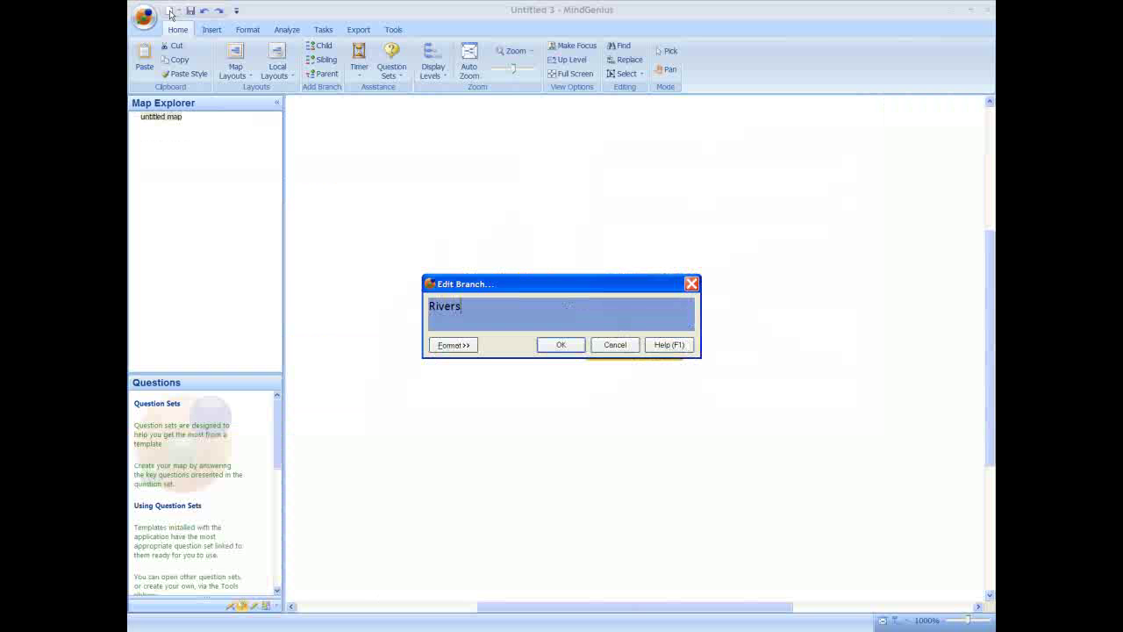
key(Return)
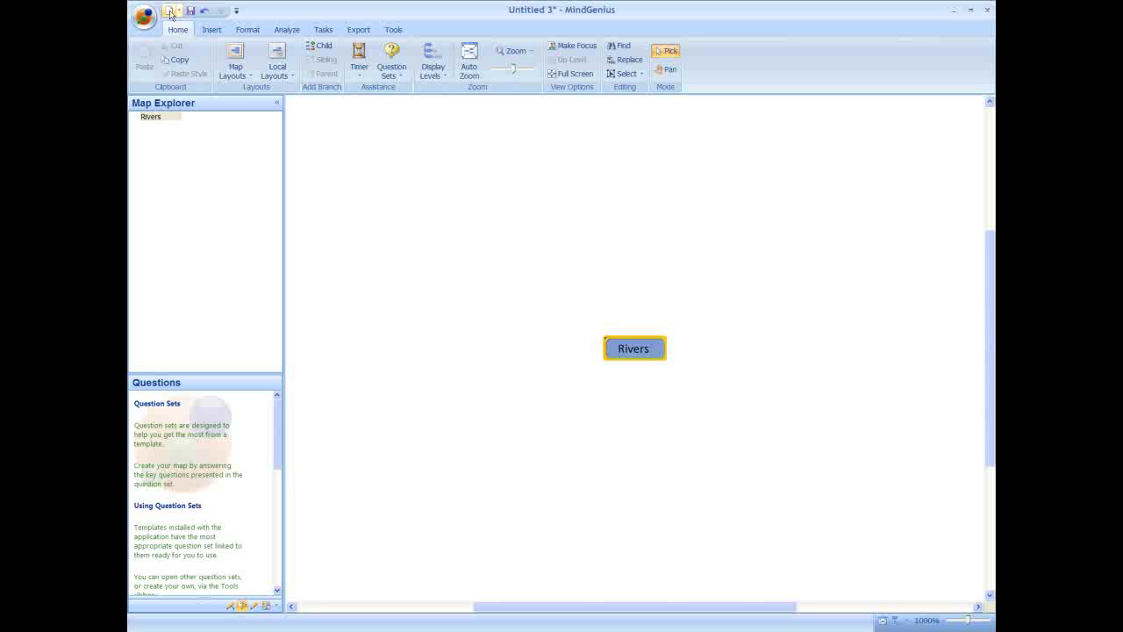
Add meander, erosion, deposit and tributaries as branches of Rivers
text(me)
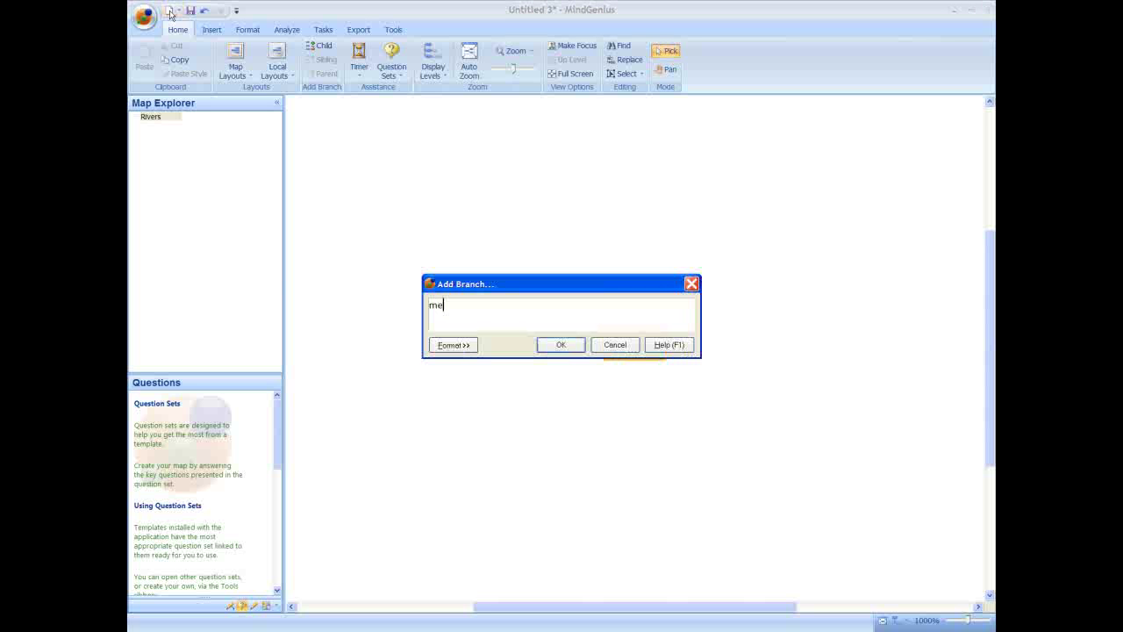
text(ander)
key(Return)
text(er)
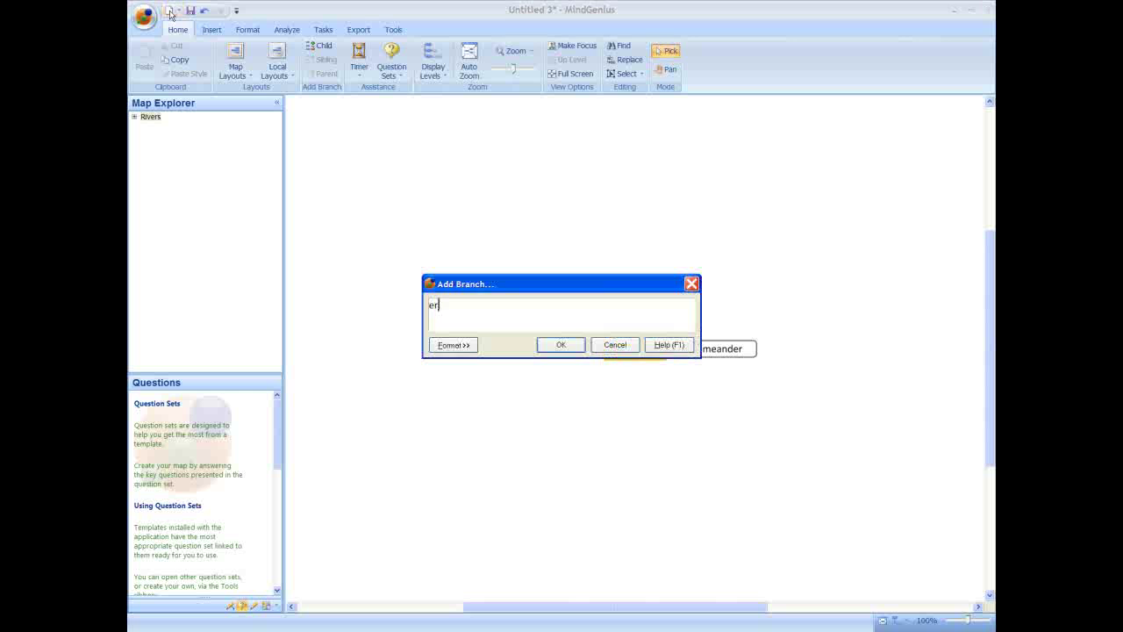
text(osion)
key(Return)
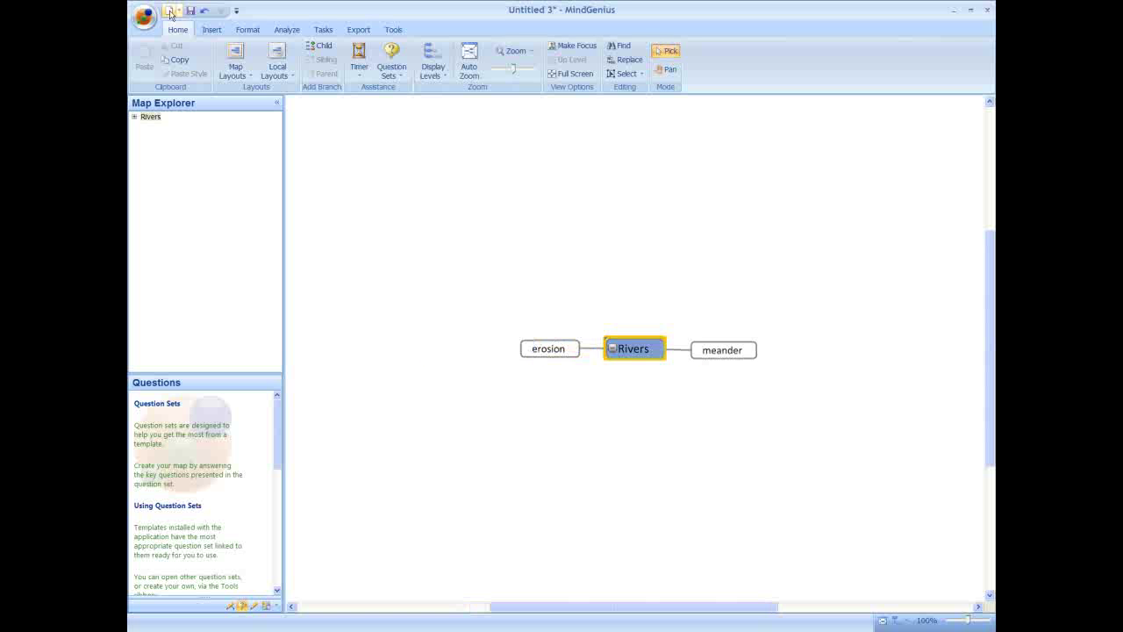
text(deposit)
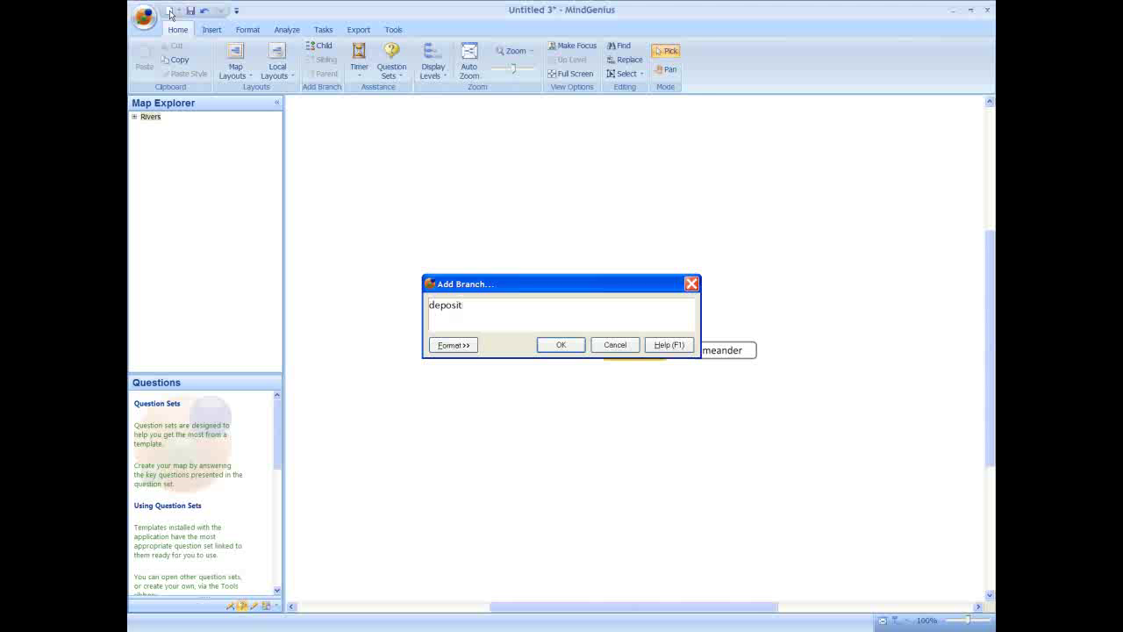
key(Return)
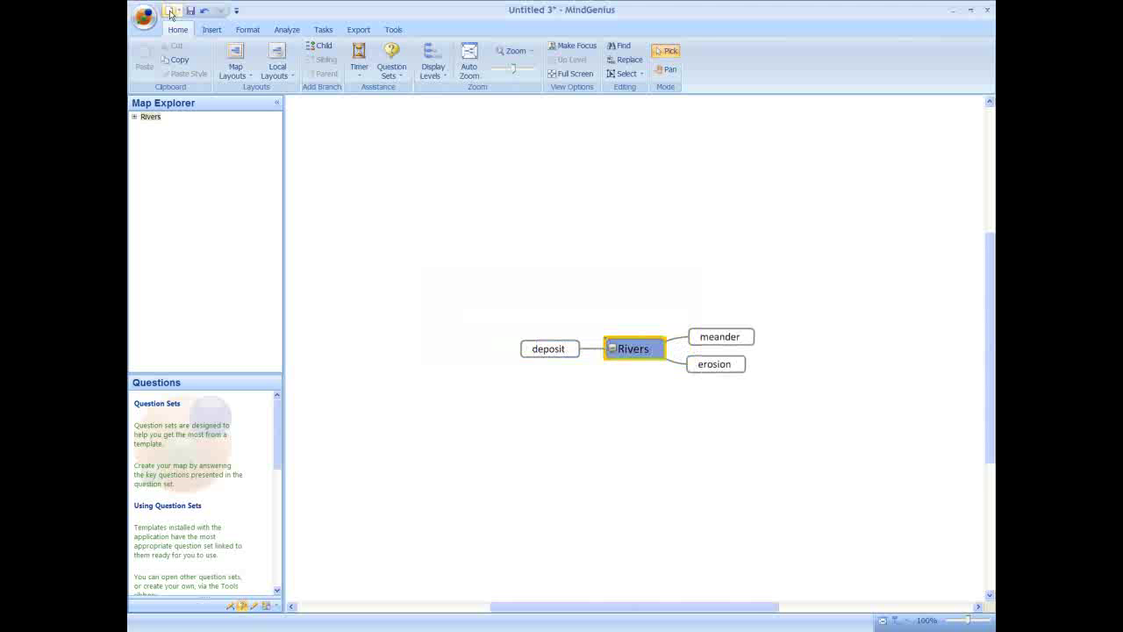
text(tribut)
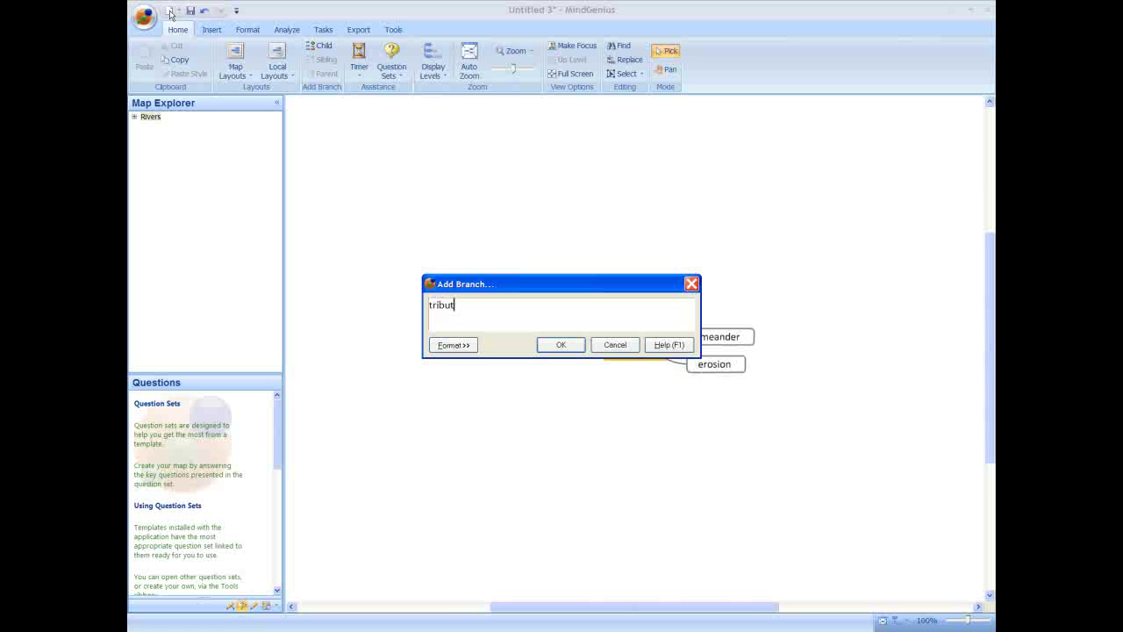
text(aries)
key(Return)
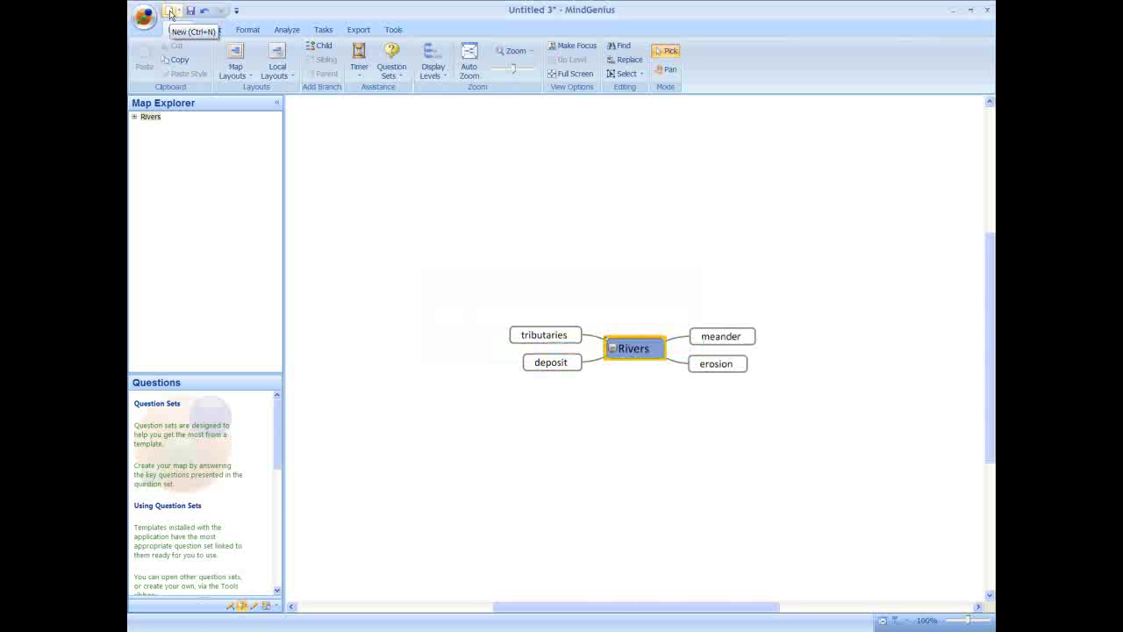
Add soft rock, V shaped valleys, Ox-bow lake and stages as branches of Rivers
click(171, 12)
text(soft rock)
key(Return)
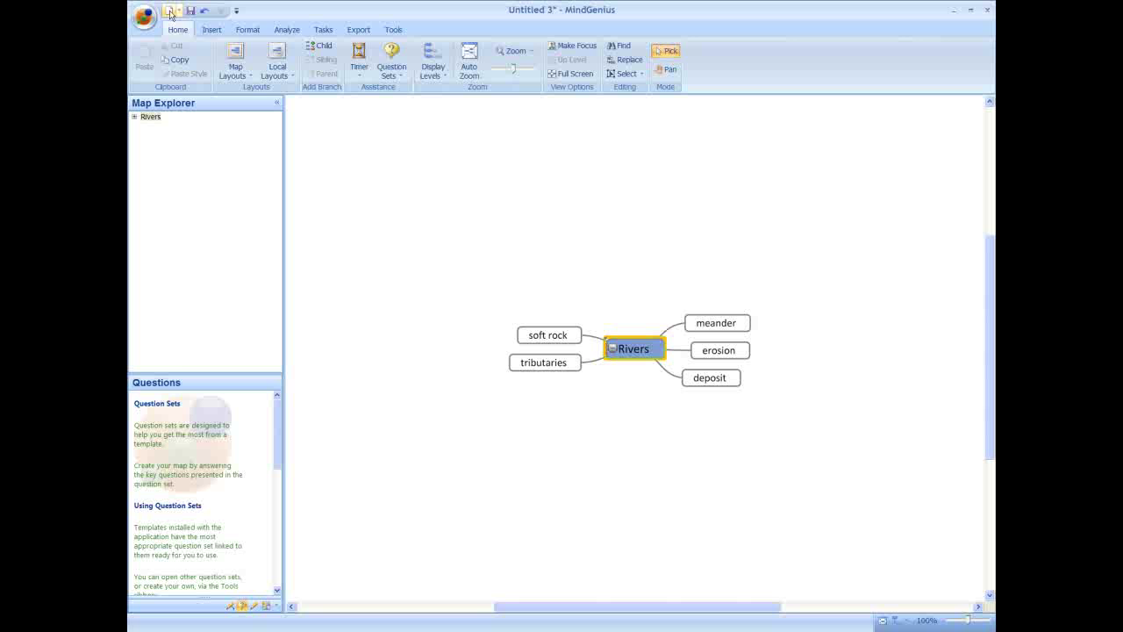
click(171, 13)
text(V shaped valleys)
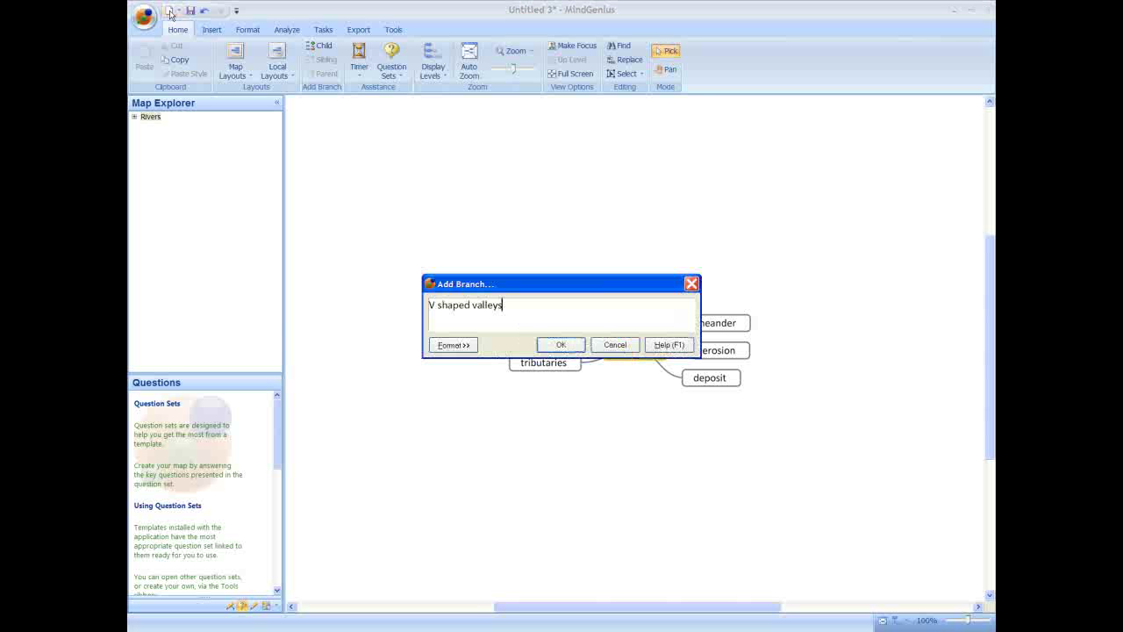
key(Return)
click(171, 12)
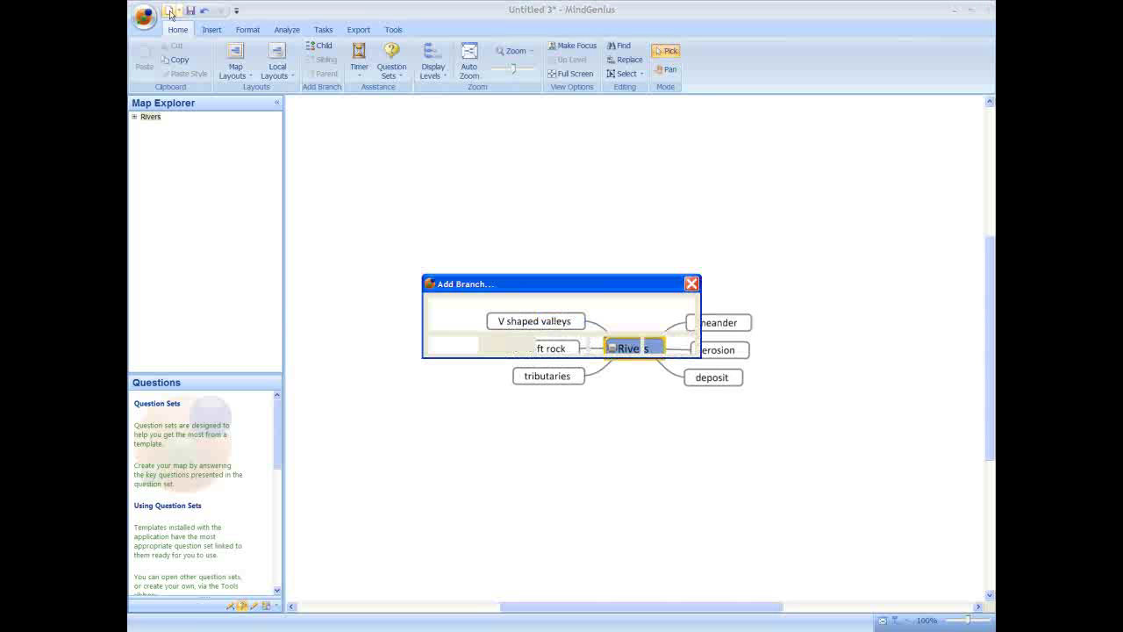
text(Ox-bow lake)
key(Return)
click(171, 12)
text(stages)
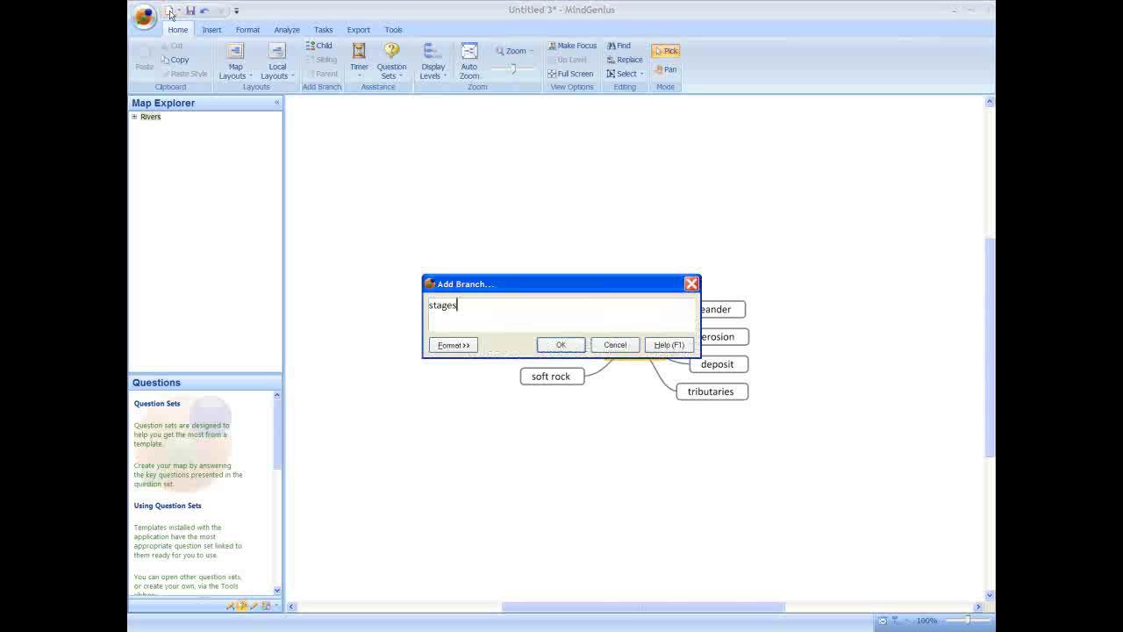
key(Return)
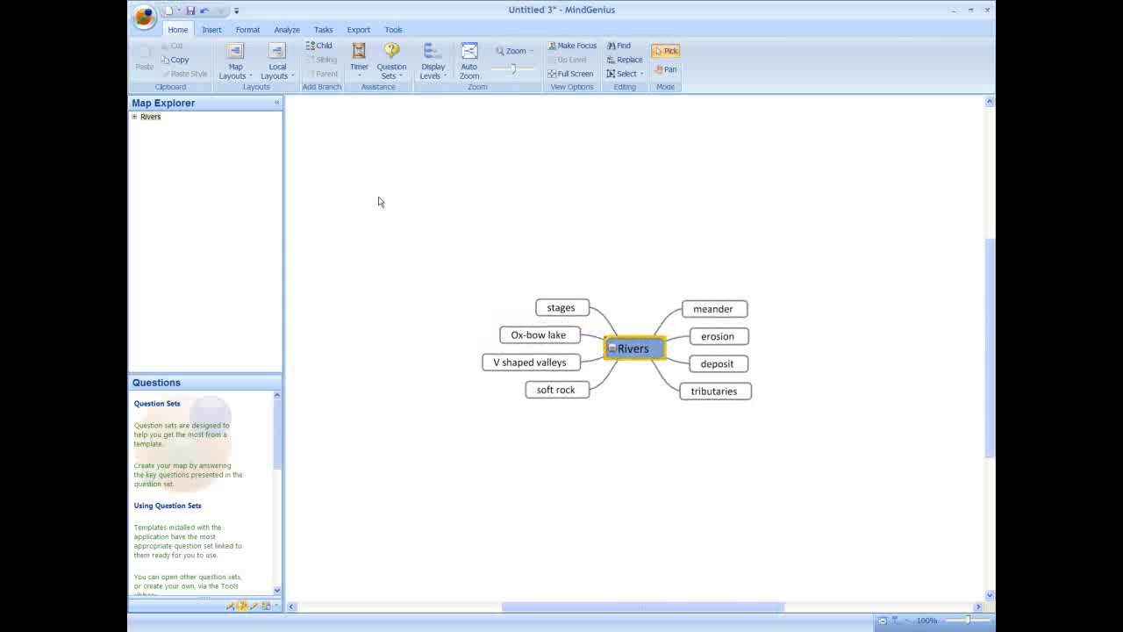
Add flow in, small streams, feed river and confluence point as branches of Rivers
text(flow in)
key(Return)
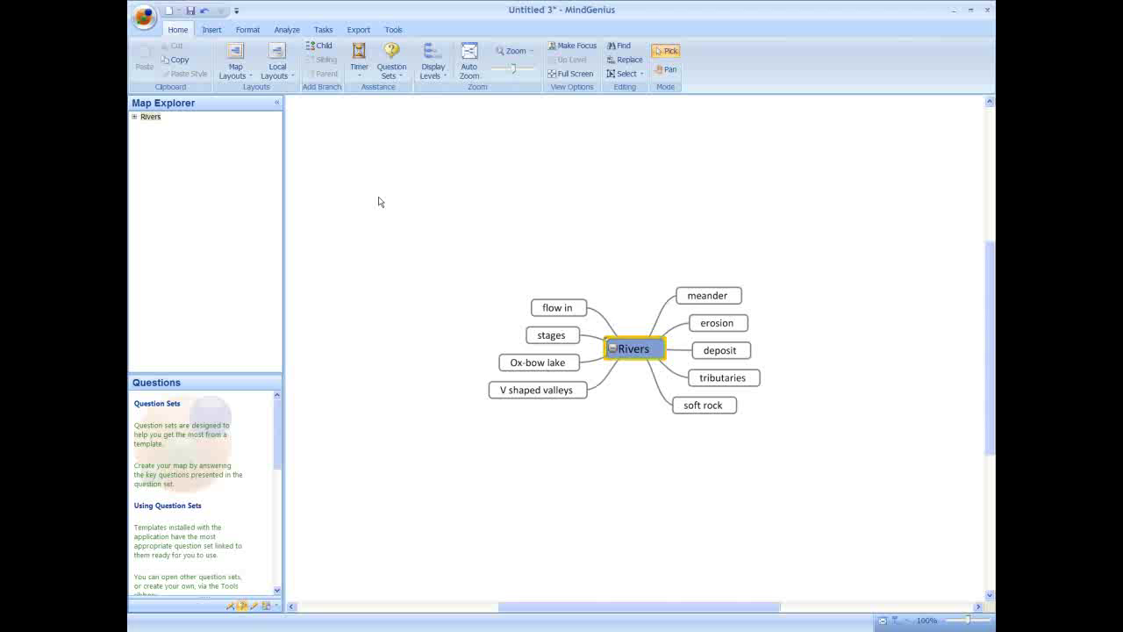
text(small streams)
key(Return)
text(feed river)
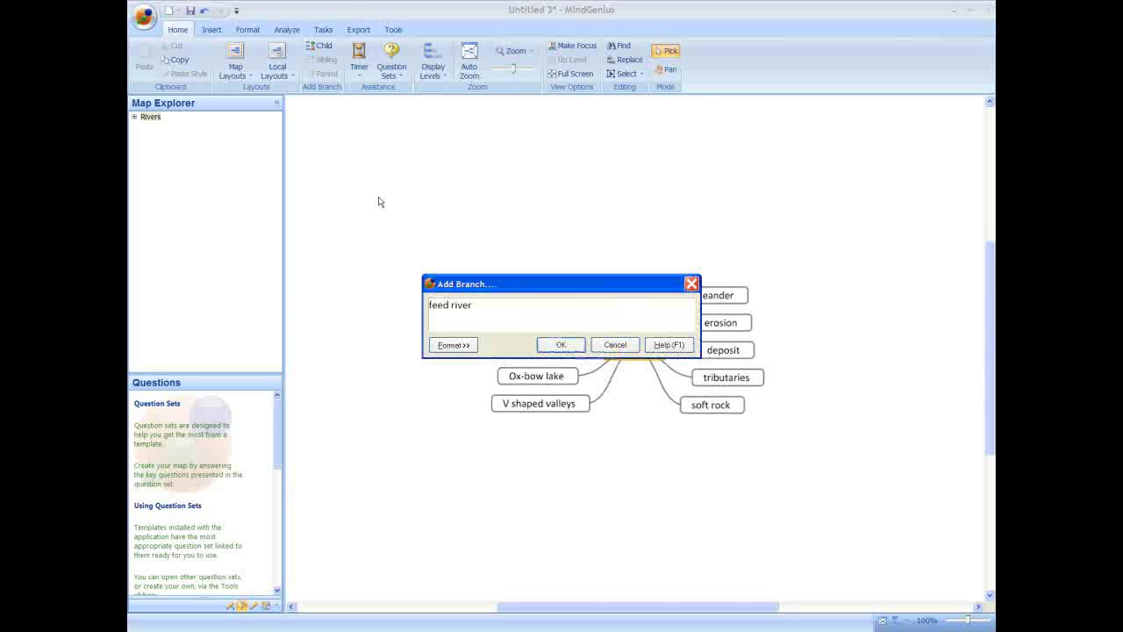
key(Return)
text(confluence point)
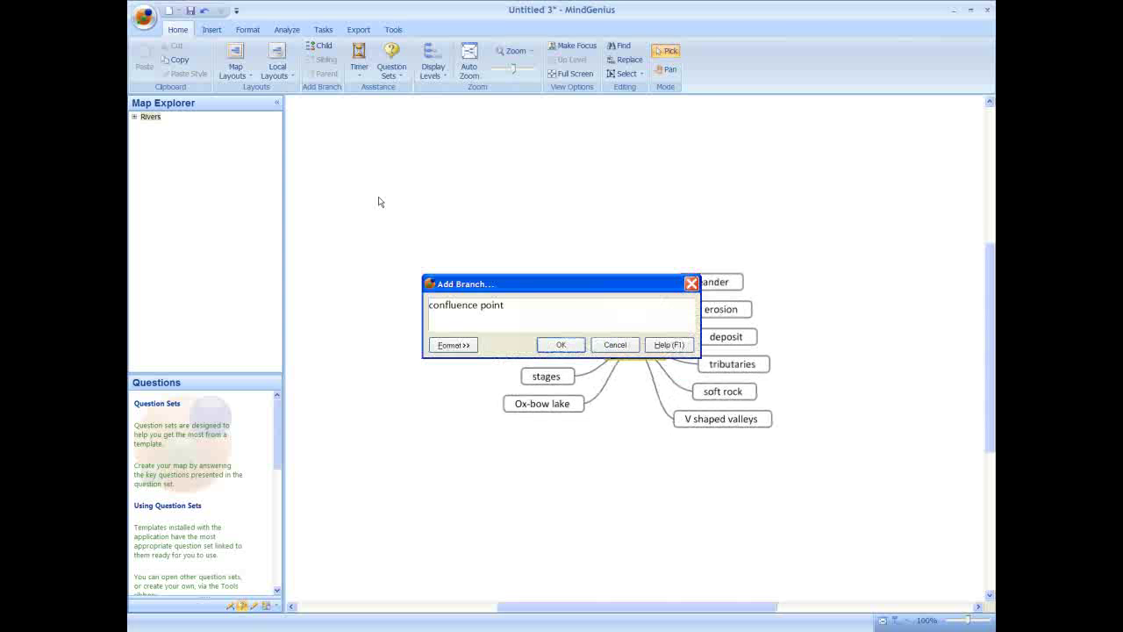
key(Return)
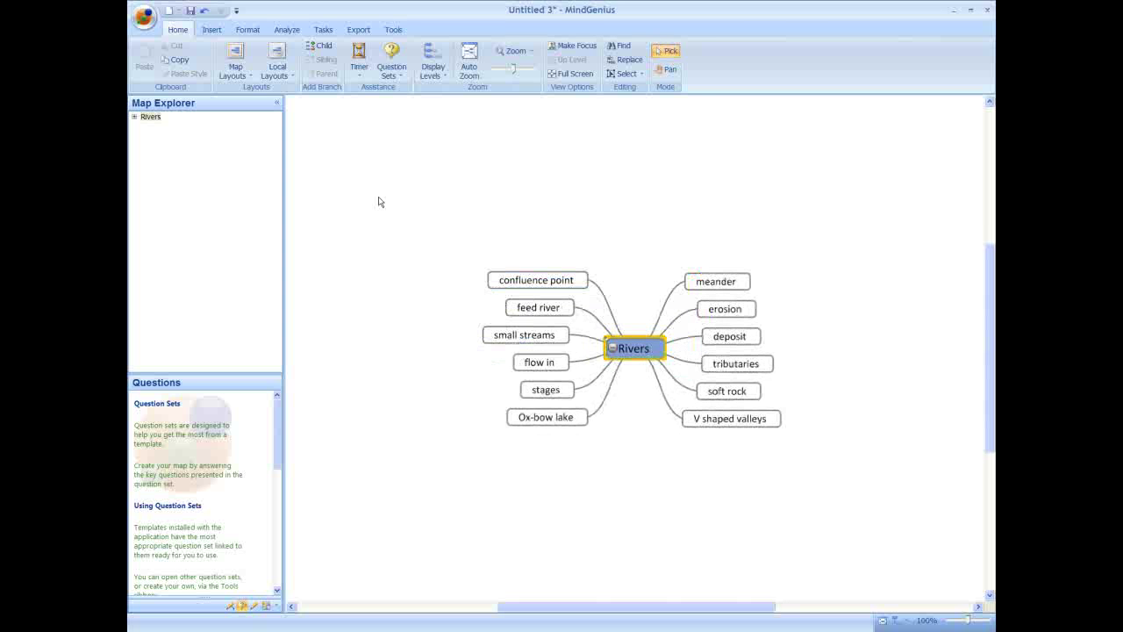
Add middle, meanders and floods as sub-branches of Ox-bow lake
click(544, 420)
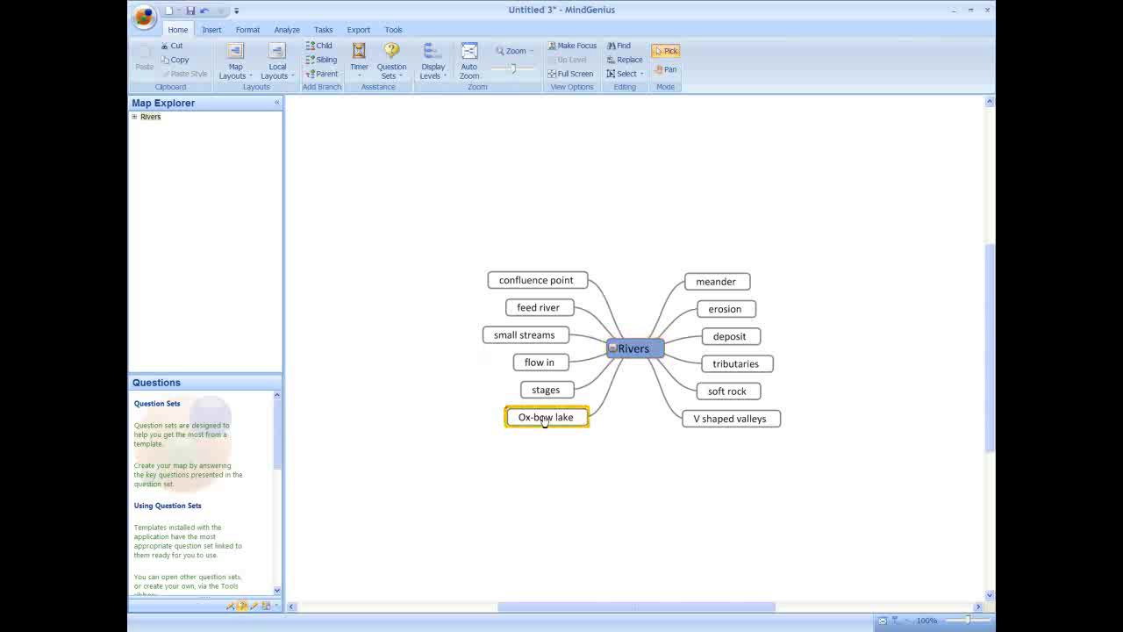
text(middle)
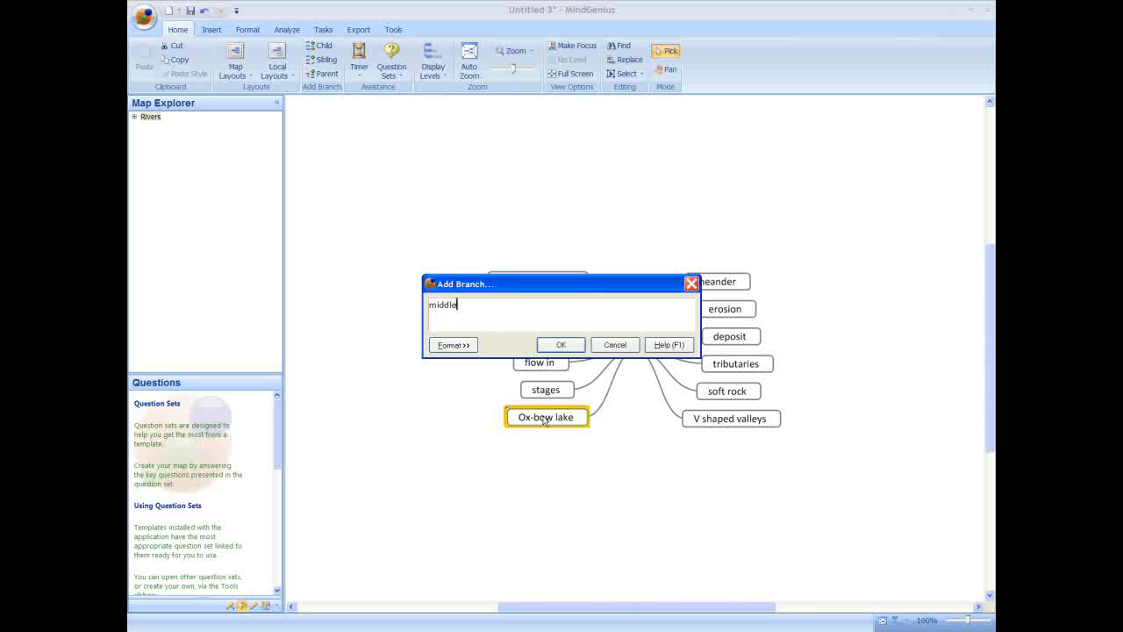
key(Return)
text(meanders)
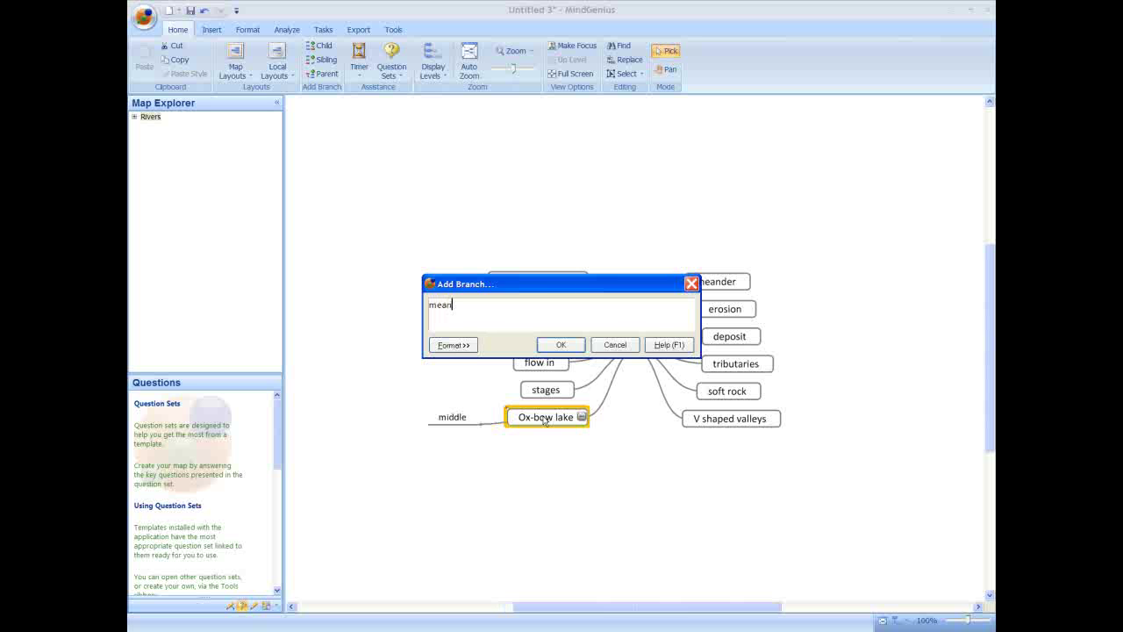
key(Return)
text(floods)
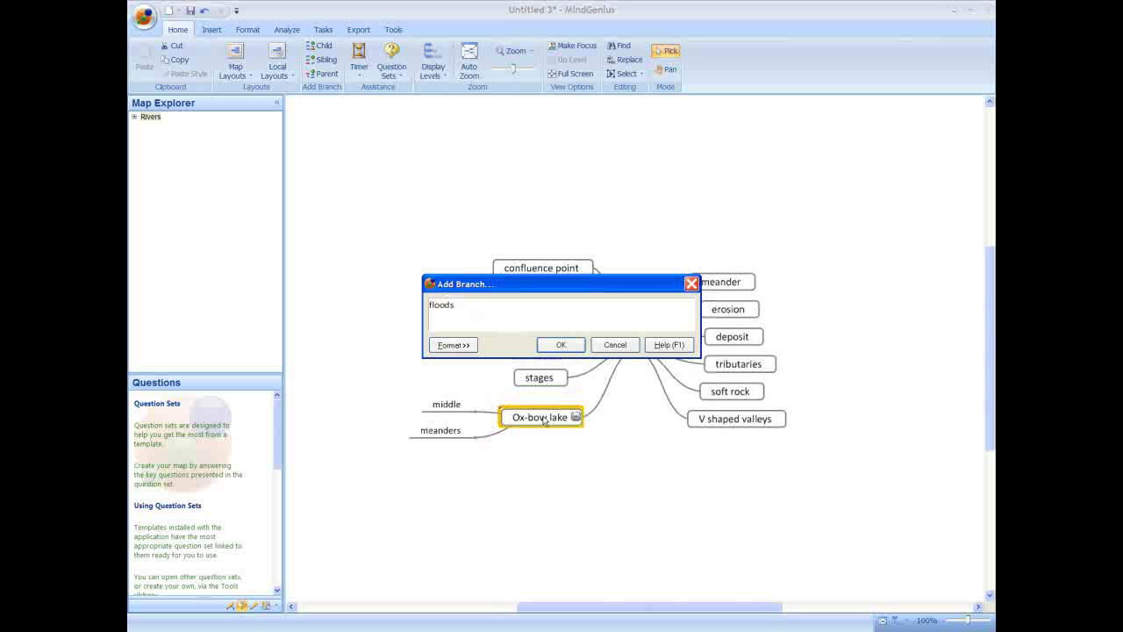
key(Return)
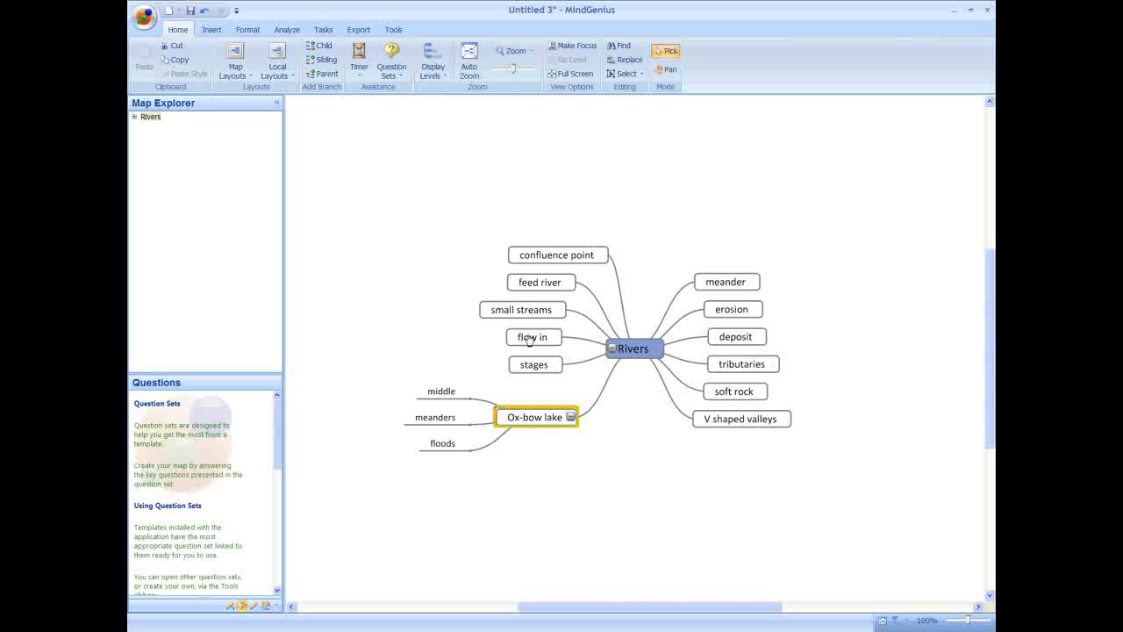
Drag flow in, small streams, feed river and confluence point under the tributaries branch
drag(529, 339, 774, 366)
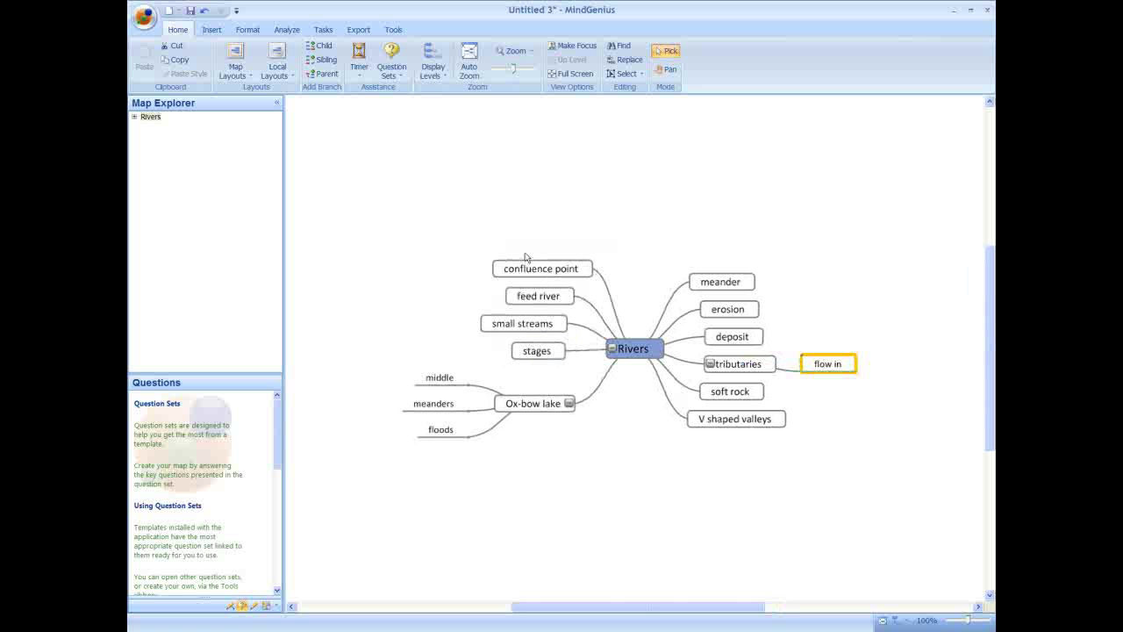
drag(526, 256, 764, 367)
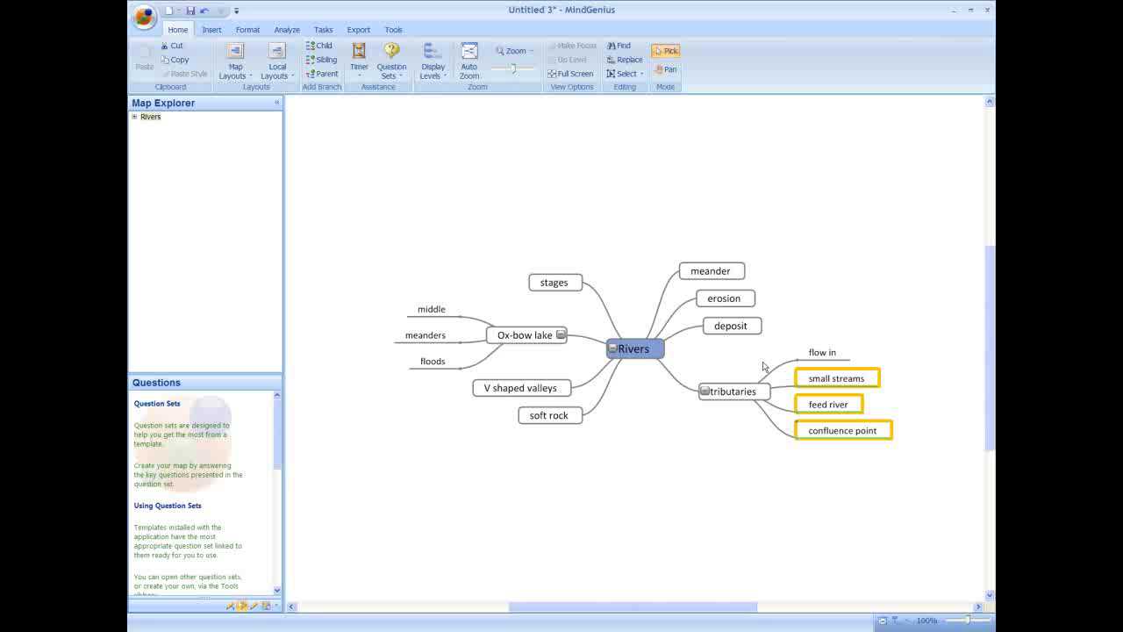
Add source, mouth, upper course, interlocking spurs and lower course under stages
click(552, 286)
text(source)
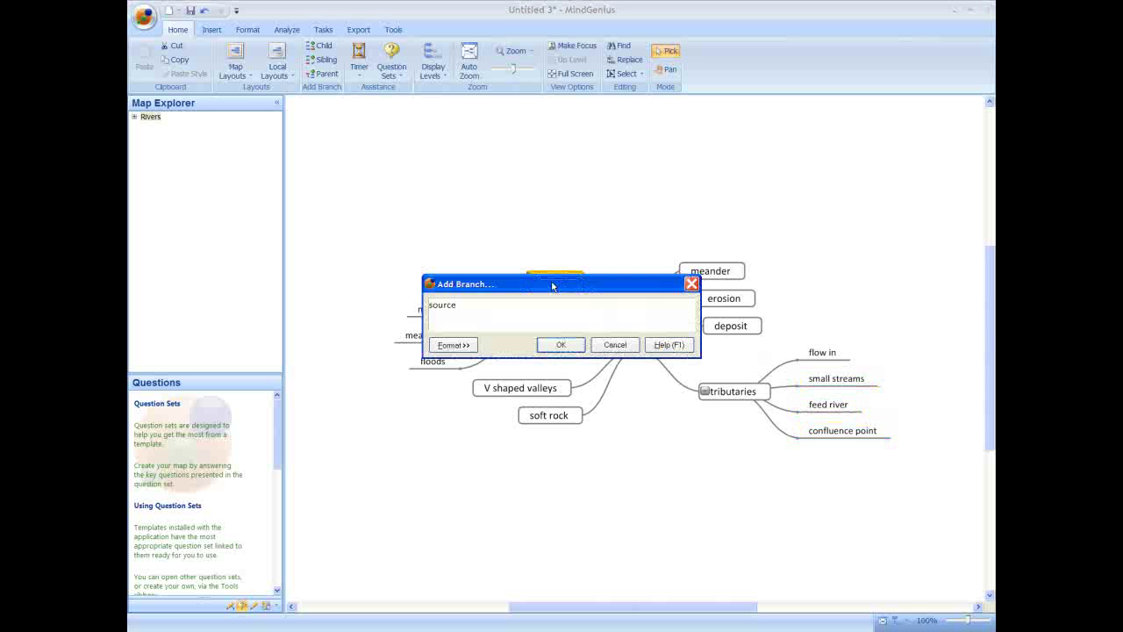
key(Return)
text(mouth)
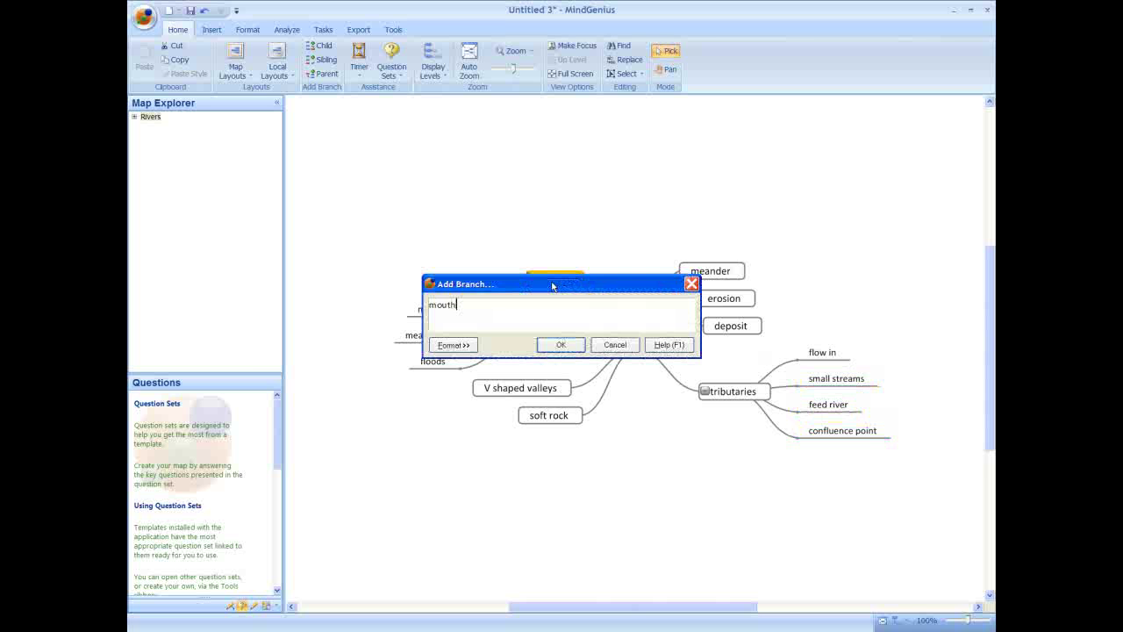
key(Return)
text(upper course)
key(Return)
text(interlocking spurs)
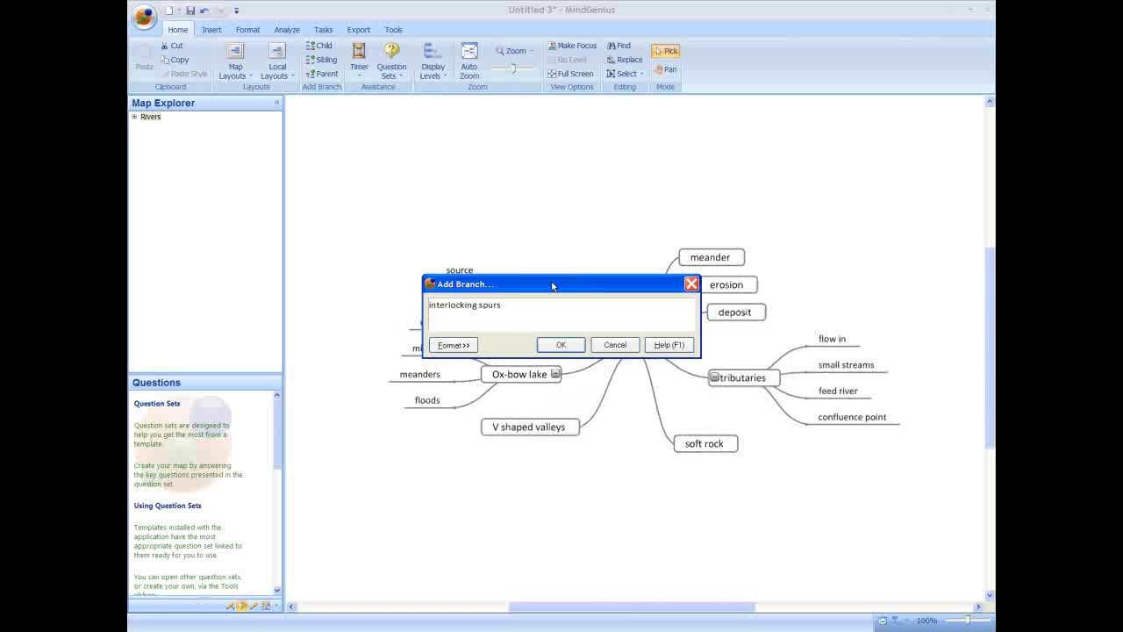
key(Return)
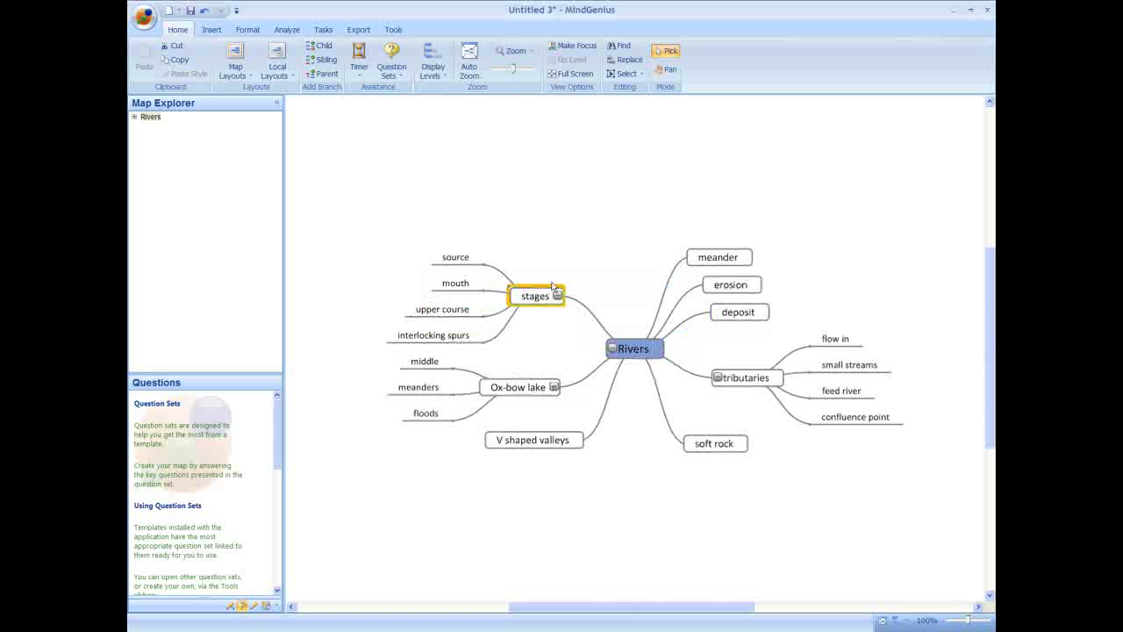
text(lower course)
key(Return)
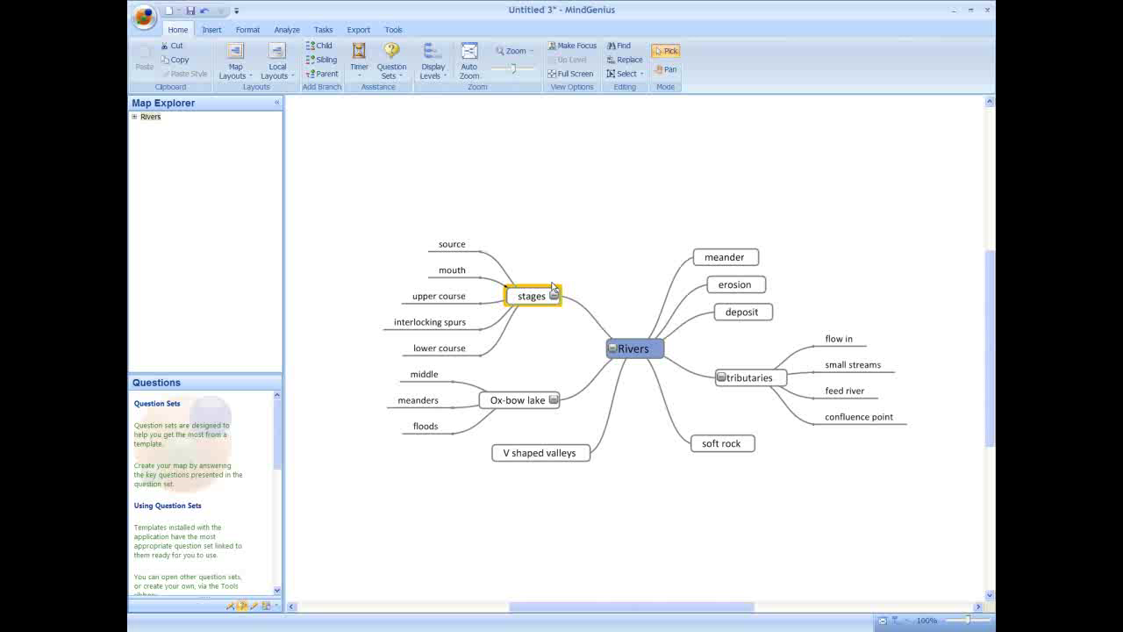
Add cut through and cliffs under erosion, and river beach under deposit
click(739, 288)
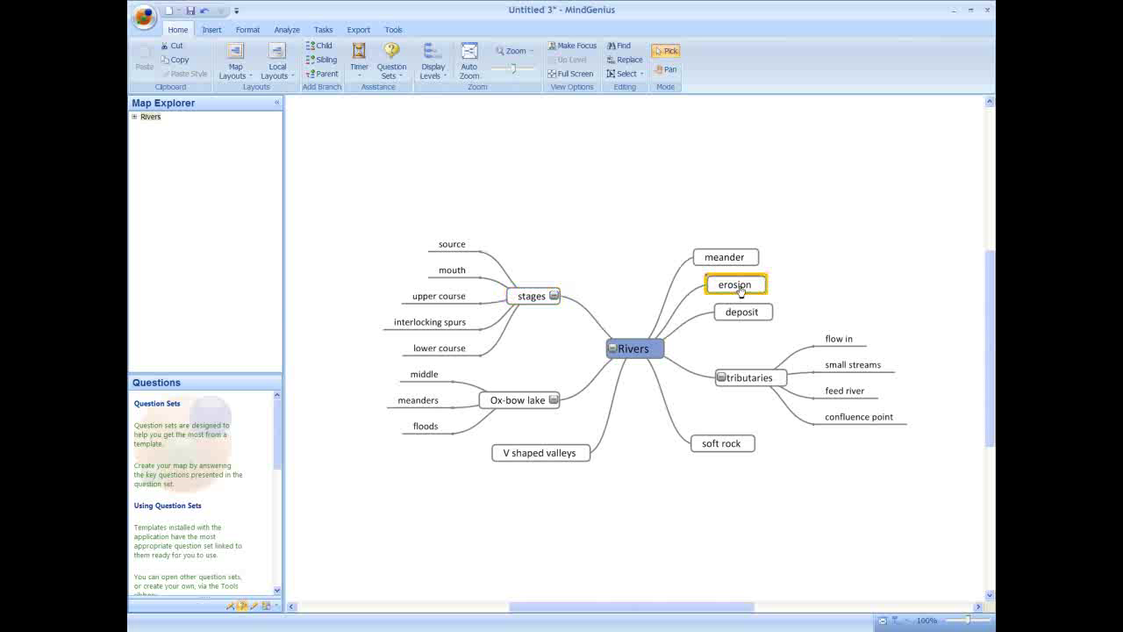
text(cut through)
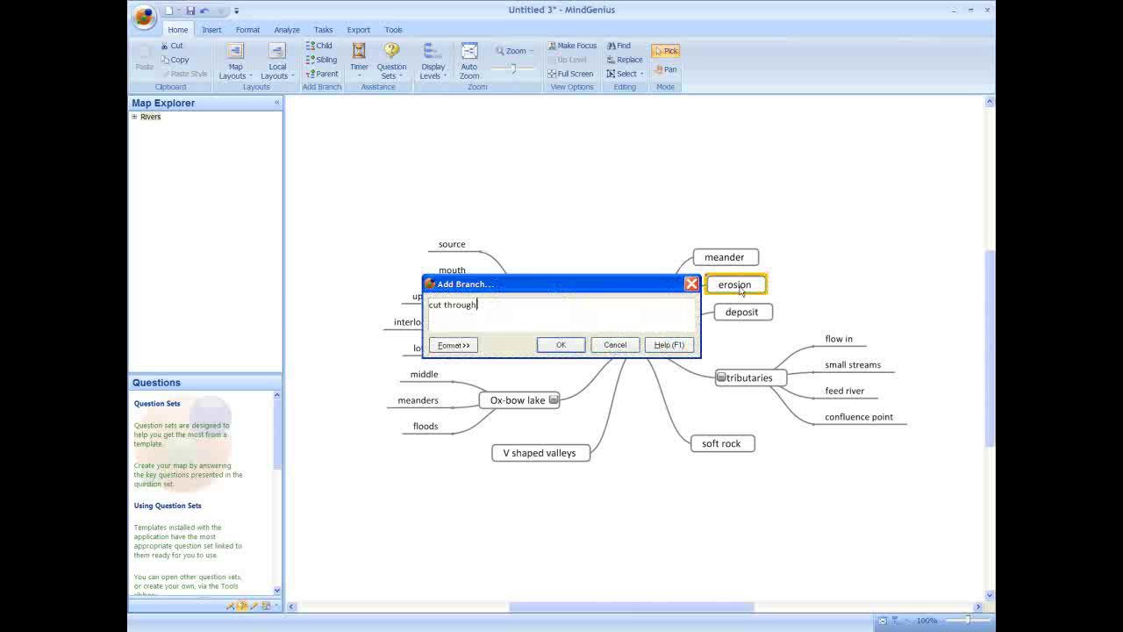
key(Return)
text(cliffs)
key(Return)
click(747, 325)
text(river beach)
key(Return)
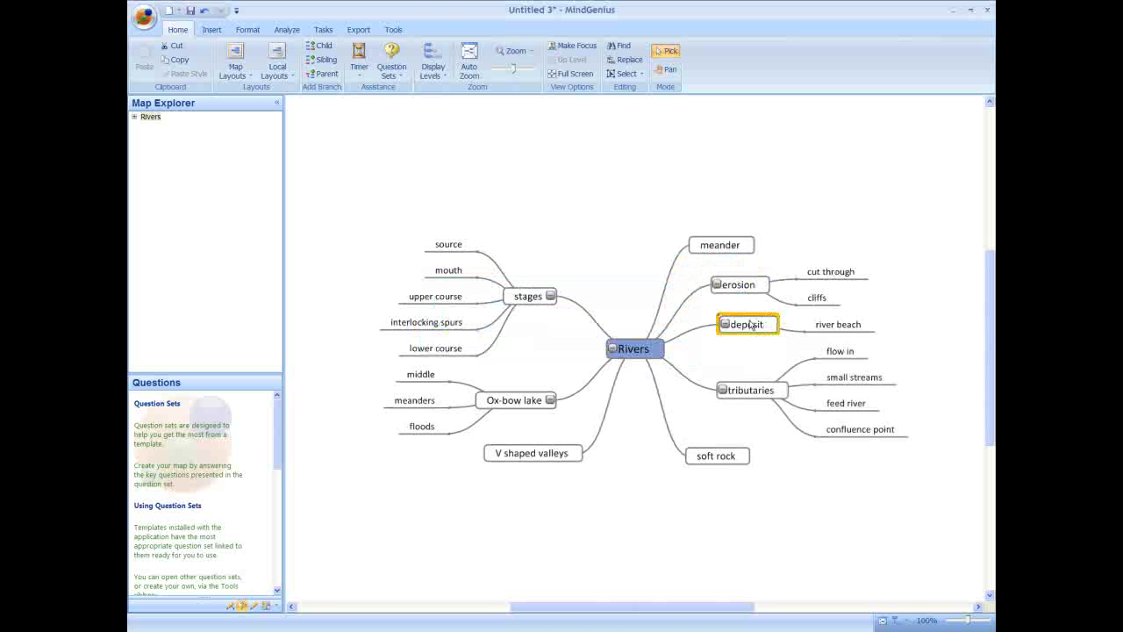
Add waterfalls under soft rock and close contours under V shaped valleys
click(725, 458)
text(waterfalls)
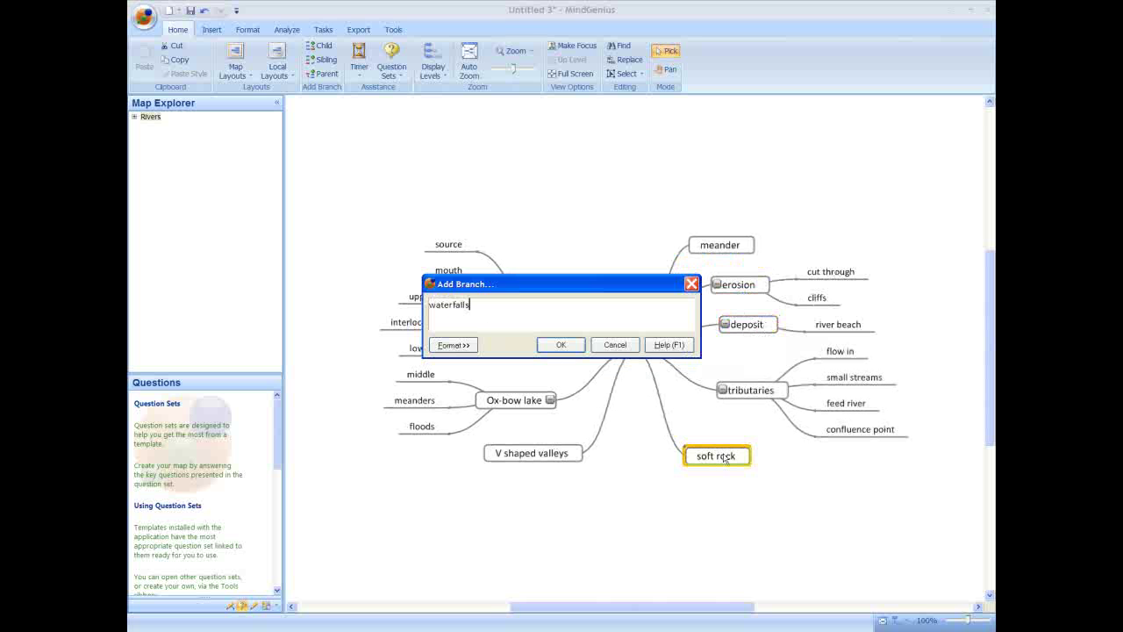
key(Return)
click(570, 454)
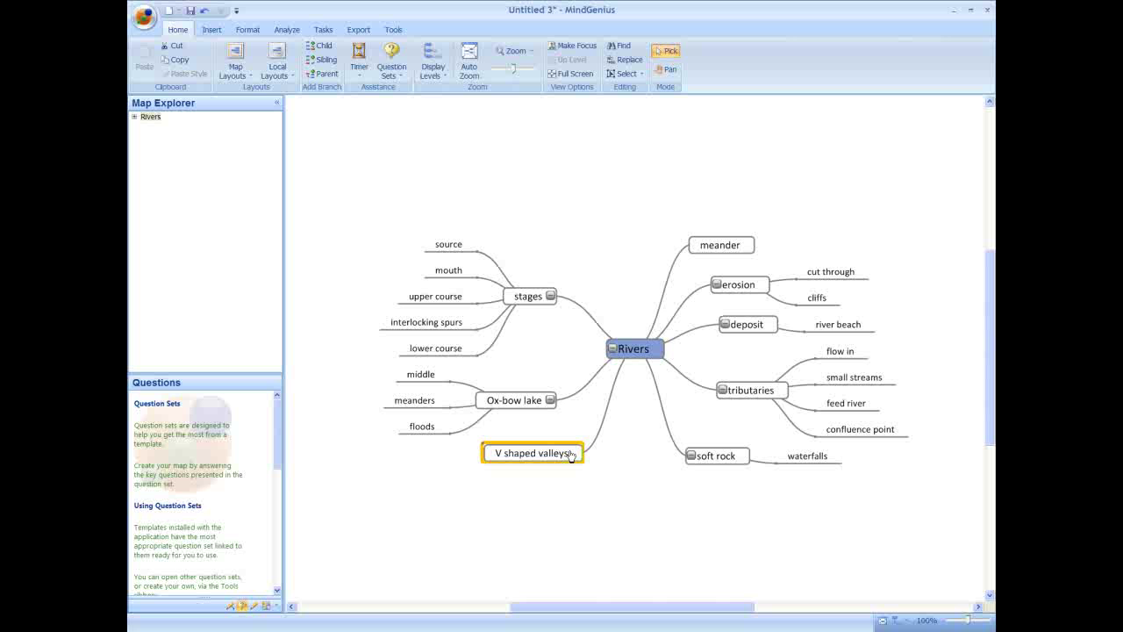
text(close contours)
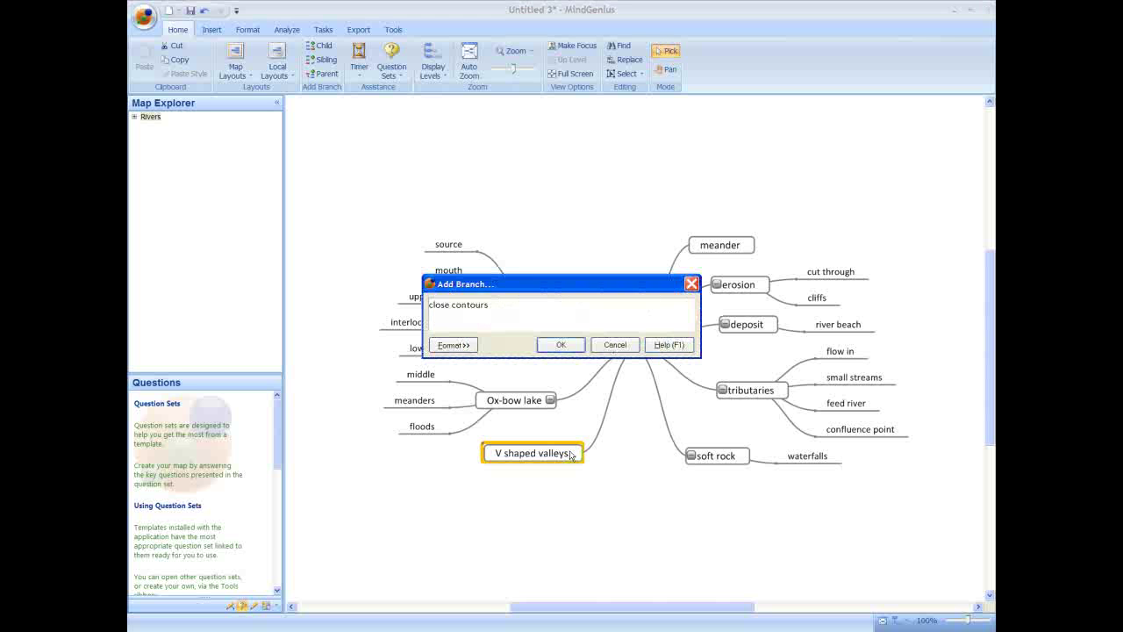
key(Return)
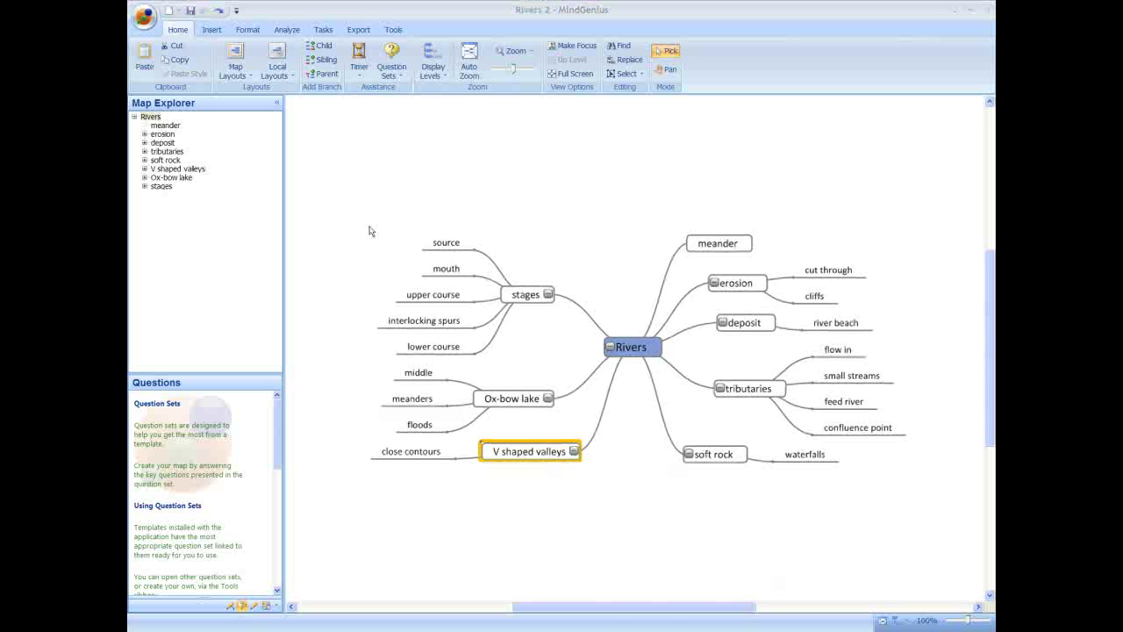
Try the yellow diamond and purple themes, then apply the blue theme to the map
click(249, 31)
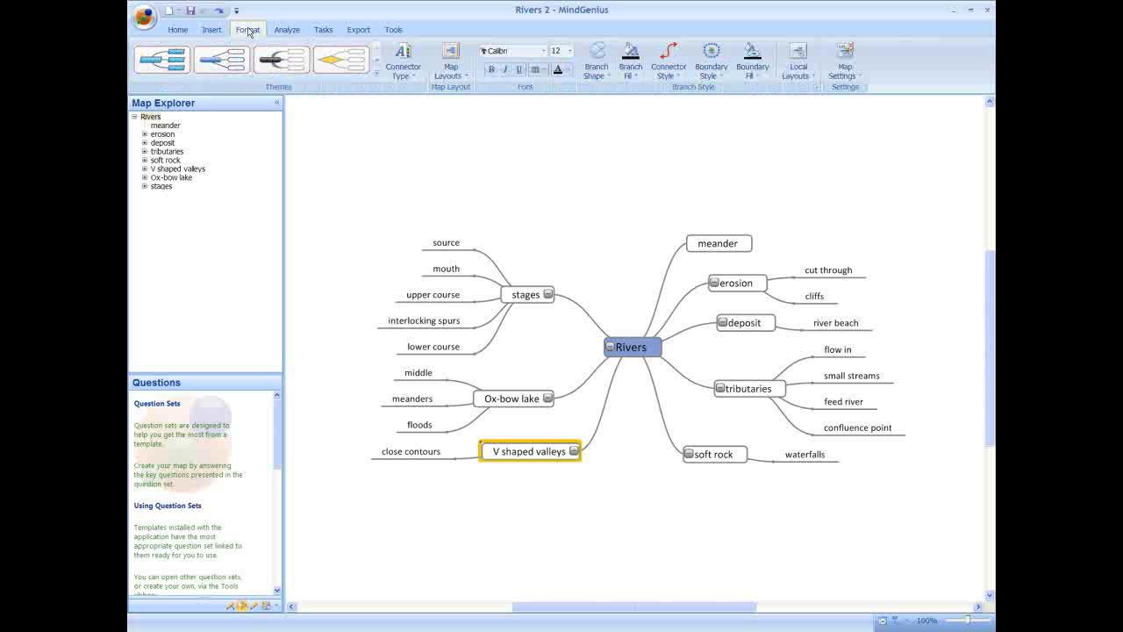
click(341, 61)
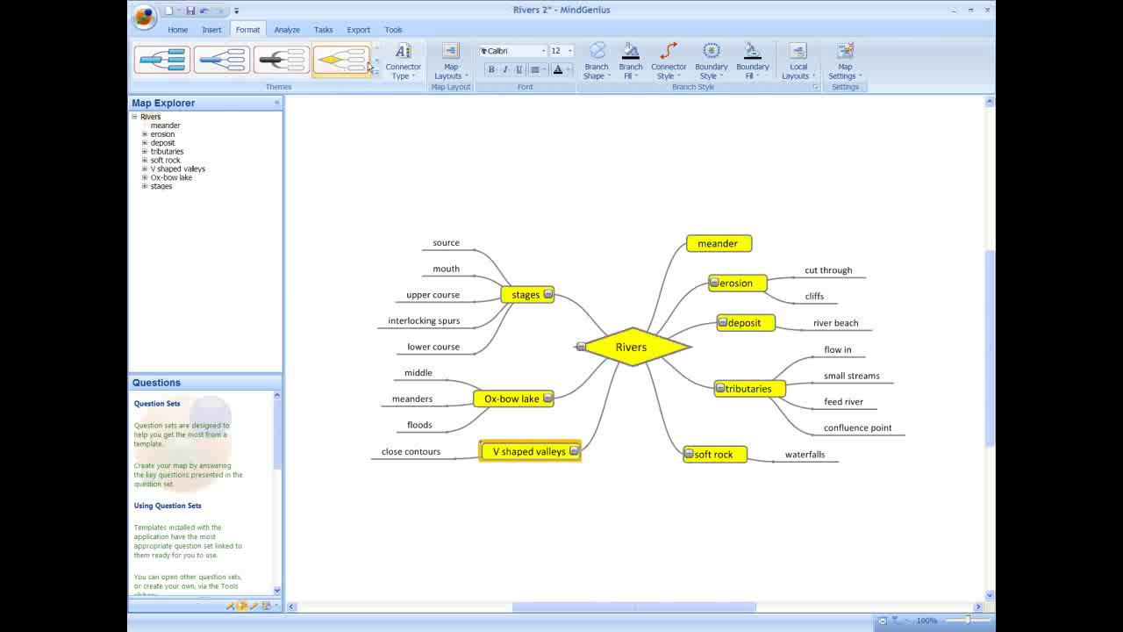
click(377, 75)
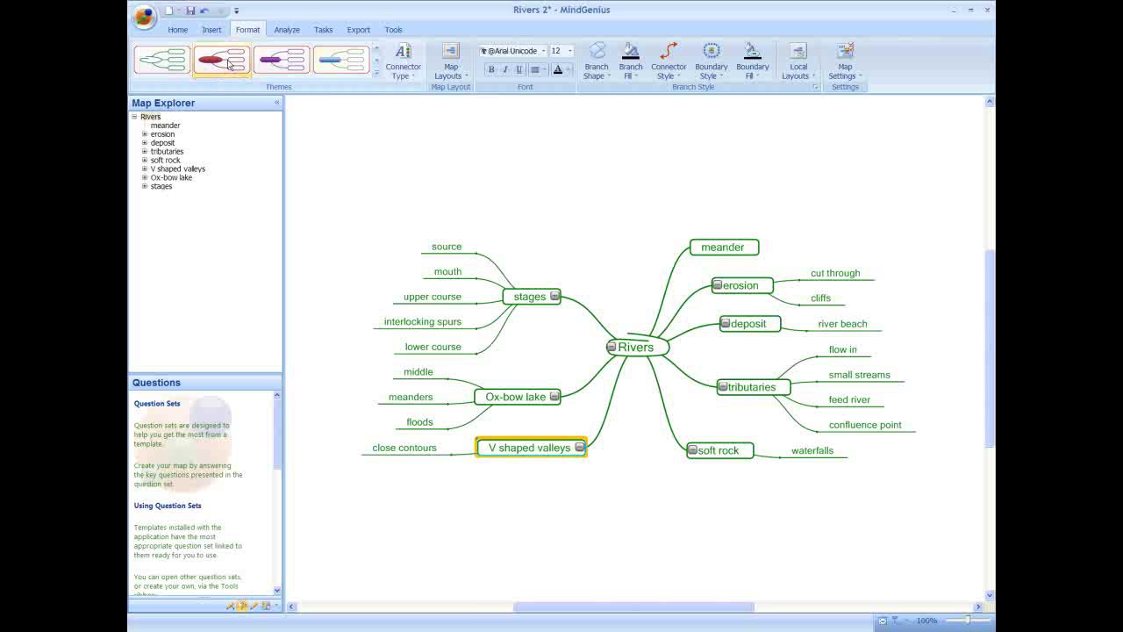
click(283, 62)
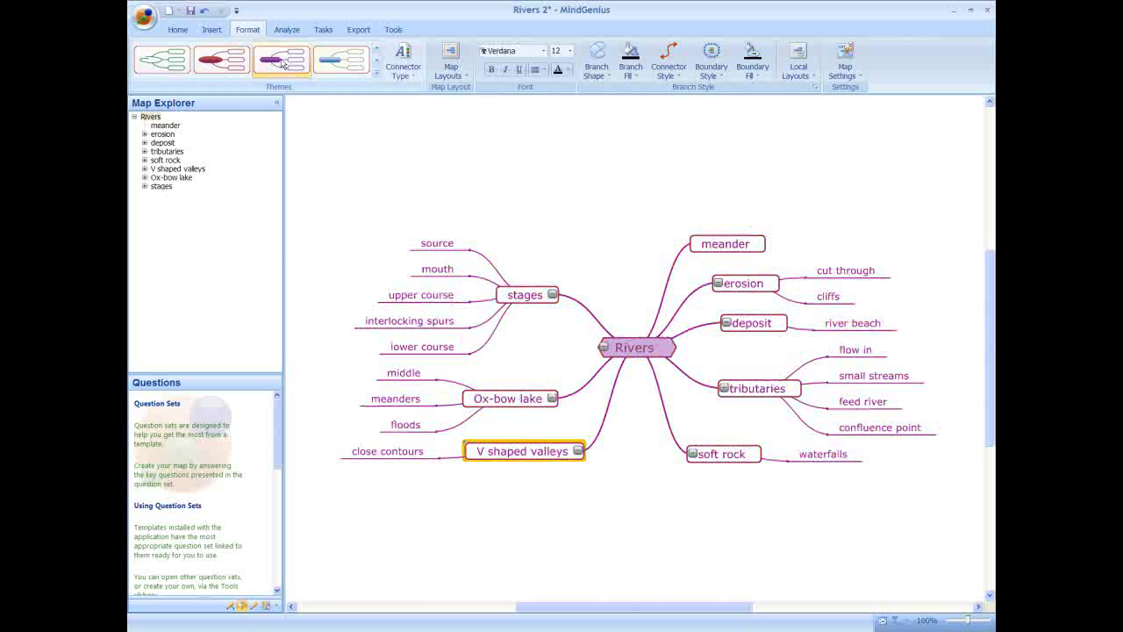
click(378, 62)
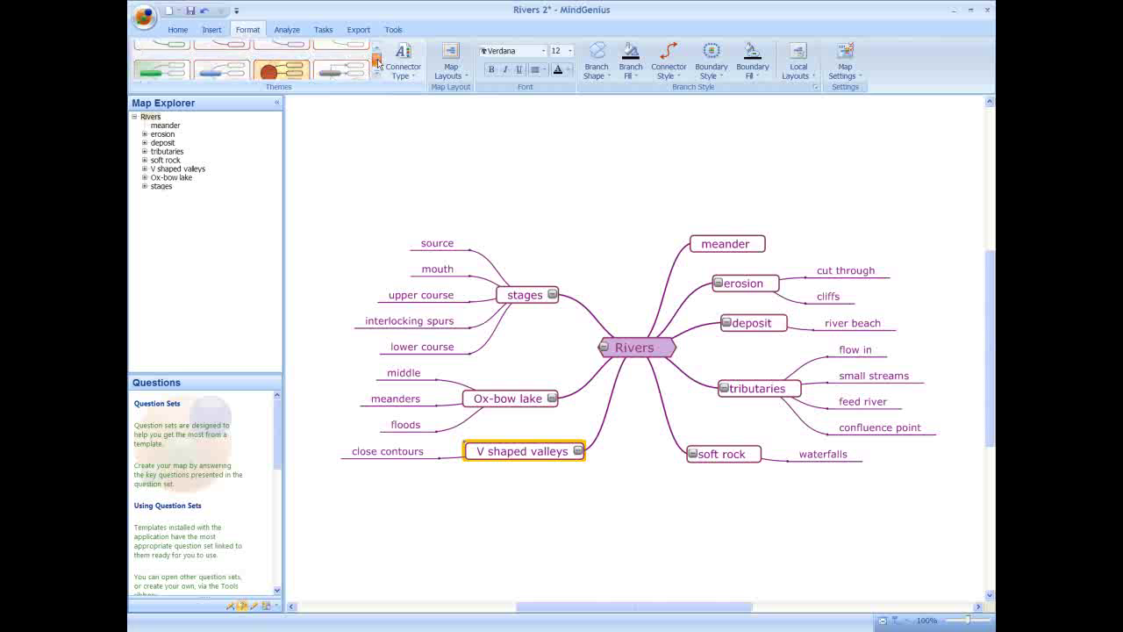
click(240, 64)
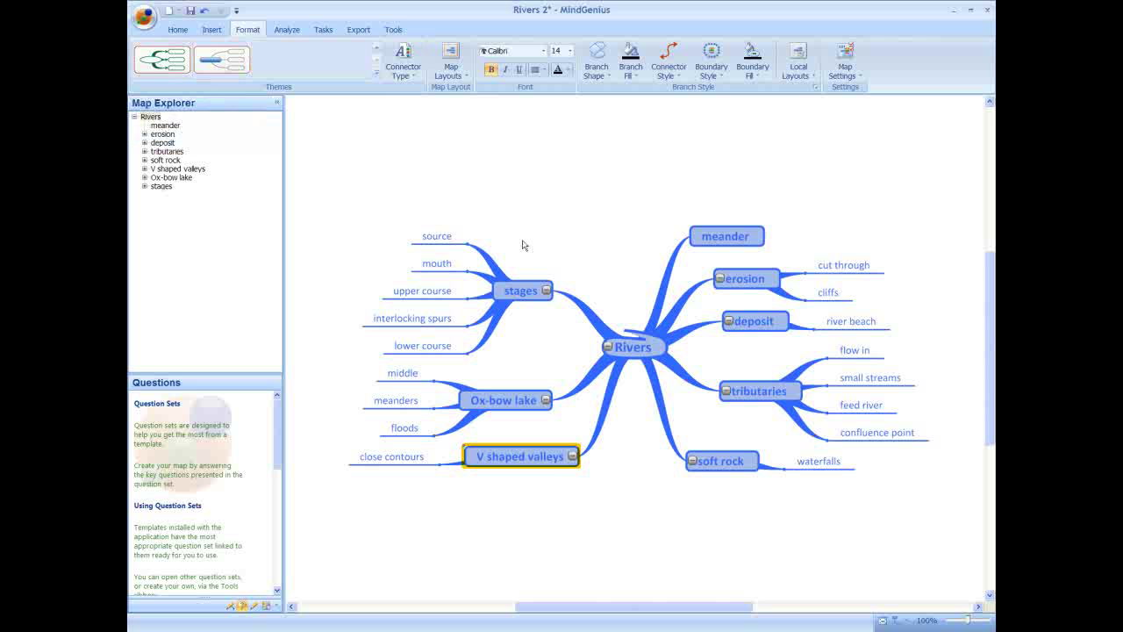
Change the stages branch shape to a diamond
click(524, 291)
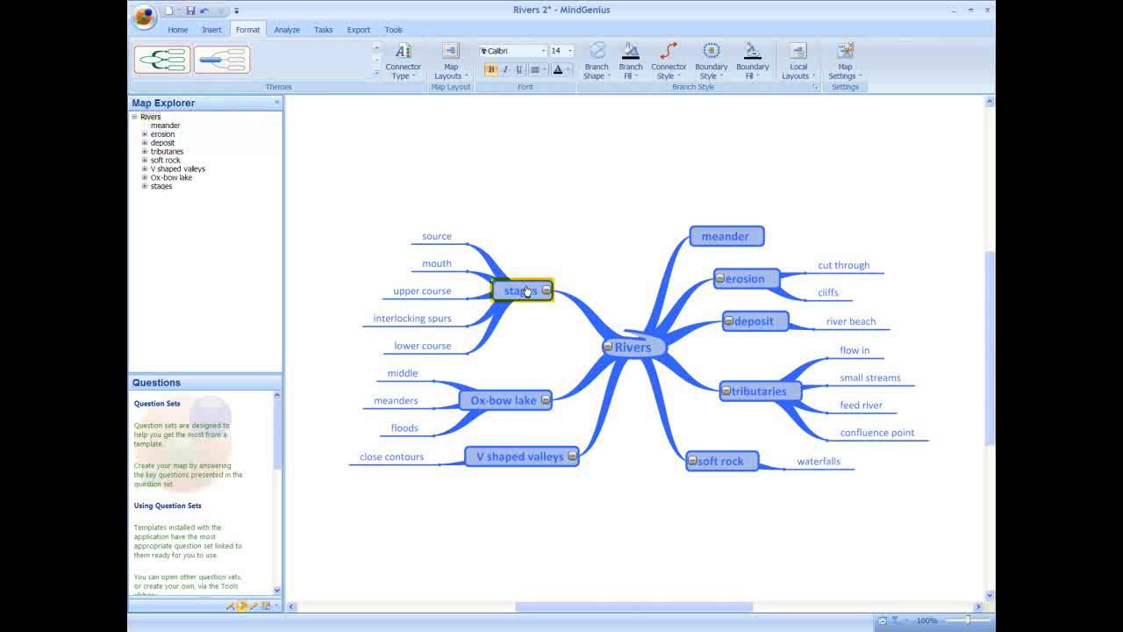
click(610, 75)
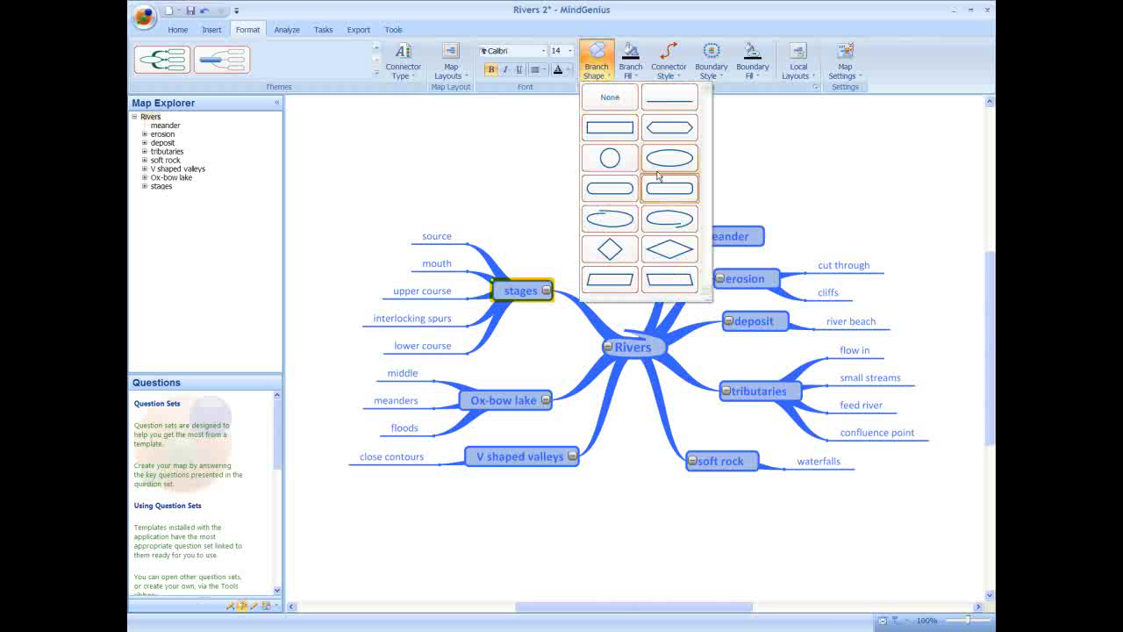
click(670, 250)
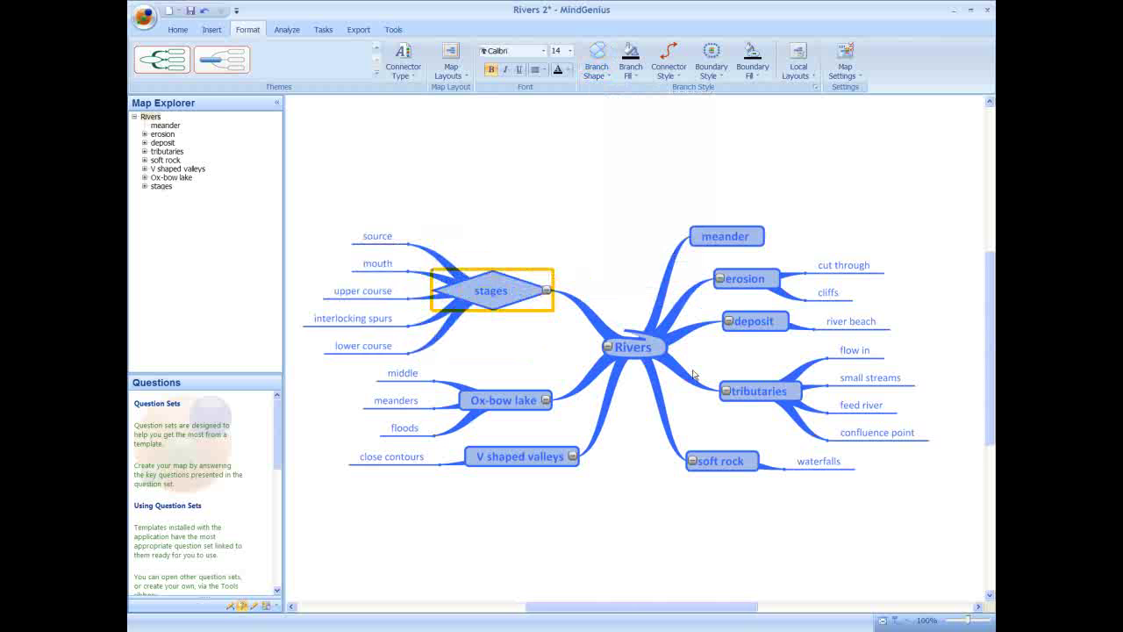
Surround the tributaries branch with a yellow cloud boundary
click(759, 394)
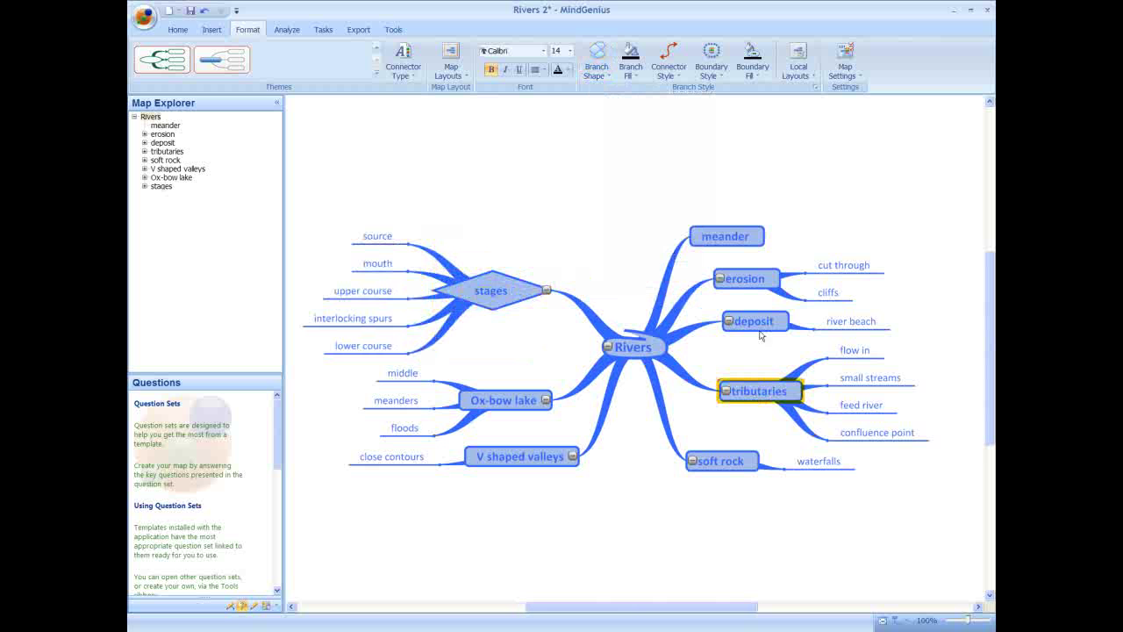
click(718, 74)
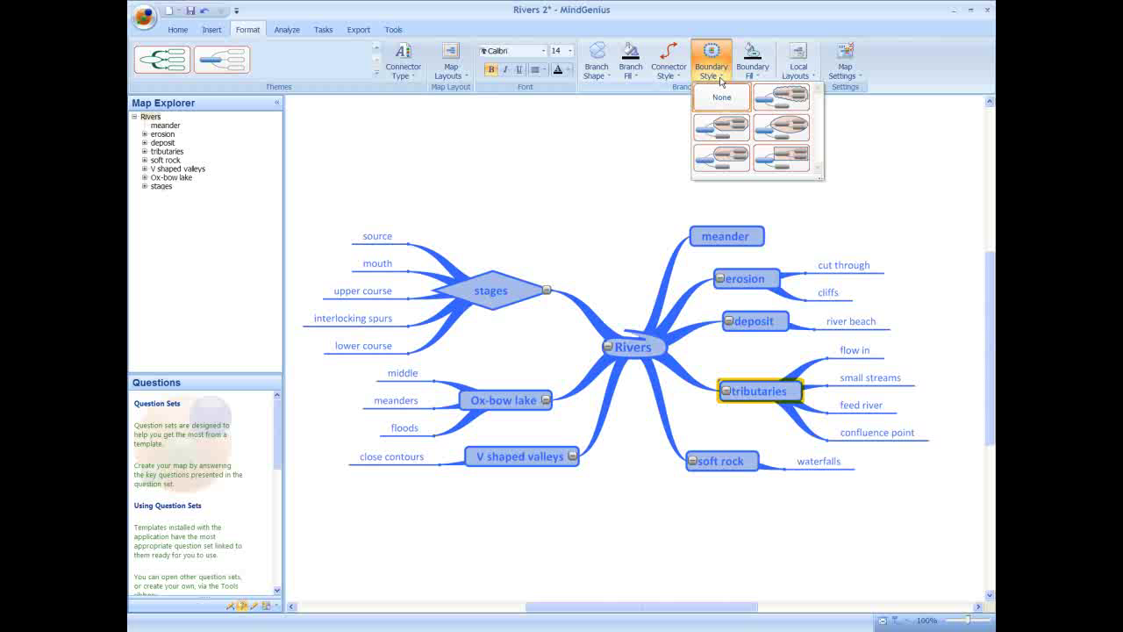
click(781, 101)
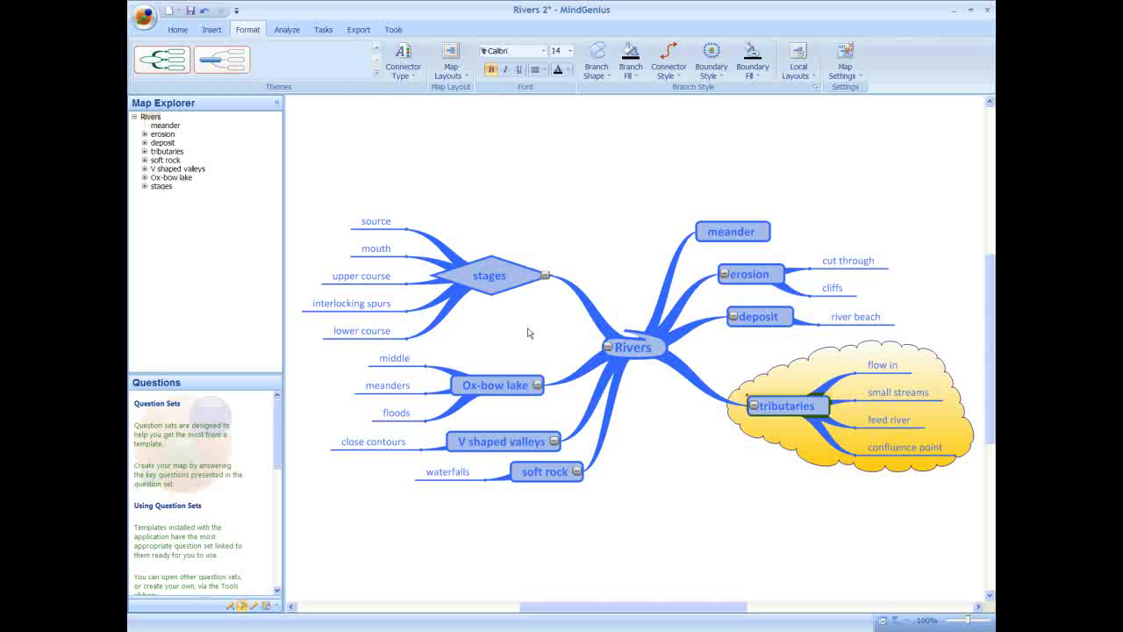
Fill Ox-bow lake and its three sub-branches with yellow
click(504, 386)
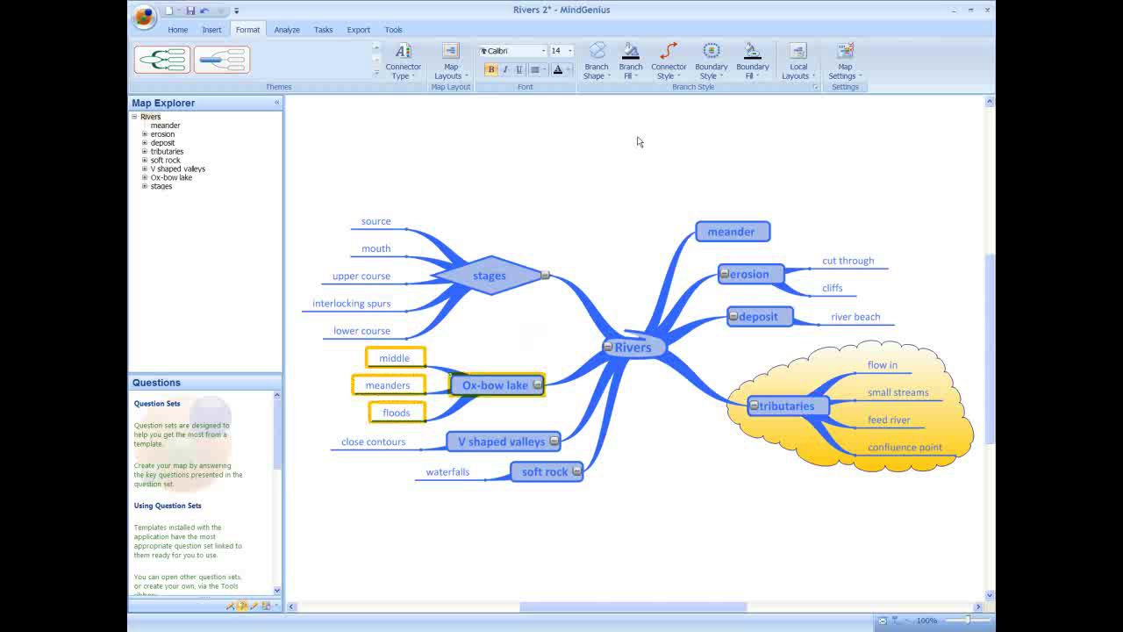
click(638, 79)
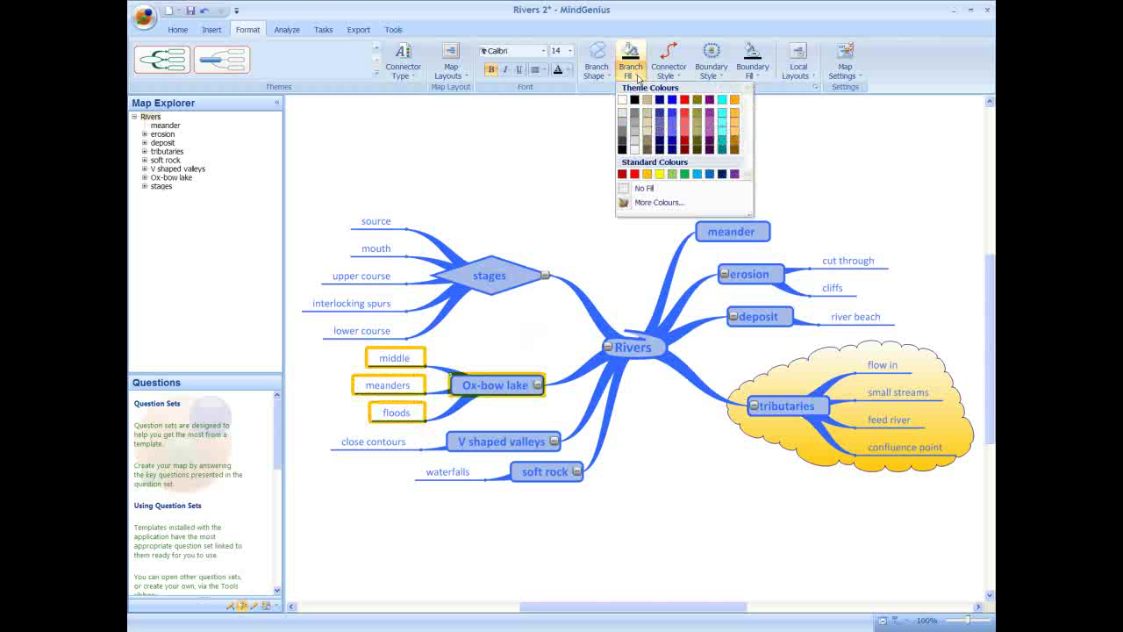
click(659, 173)
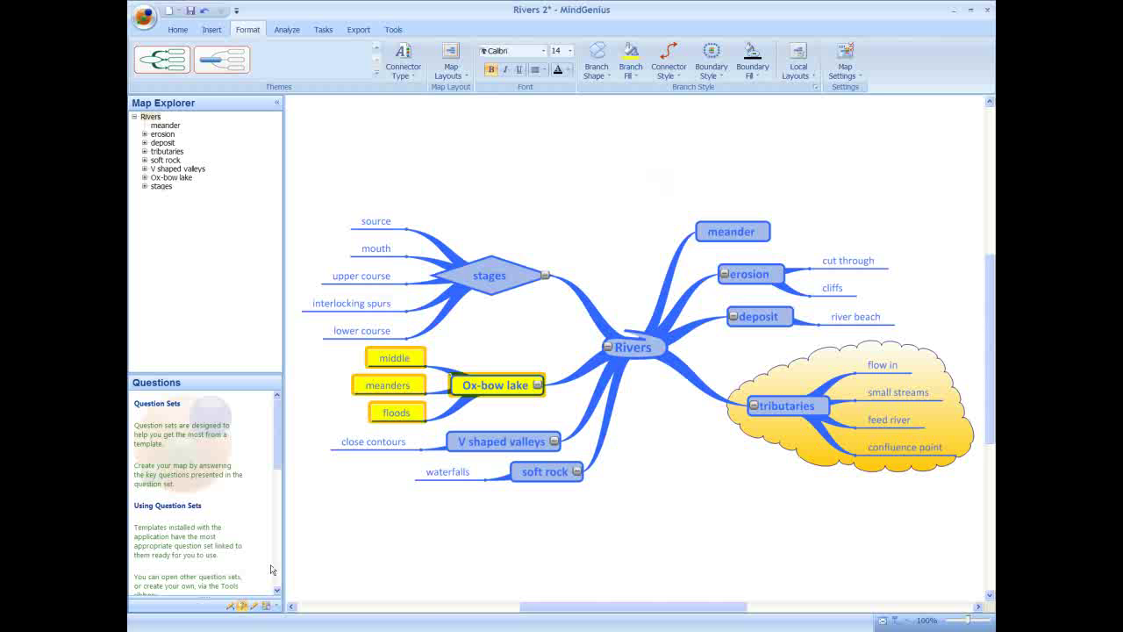
Drag the globe picture from the gallery's Objects category onto the Rivers map
click(267, 606)
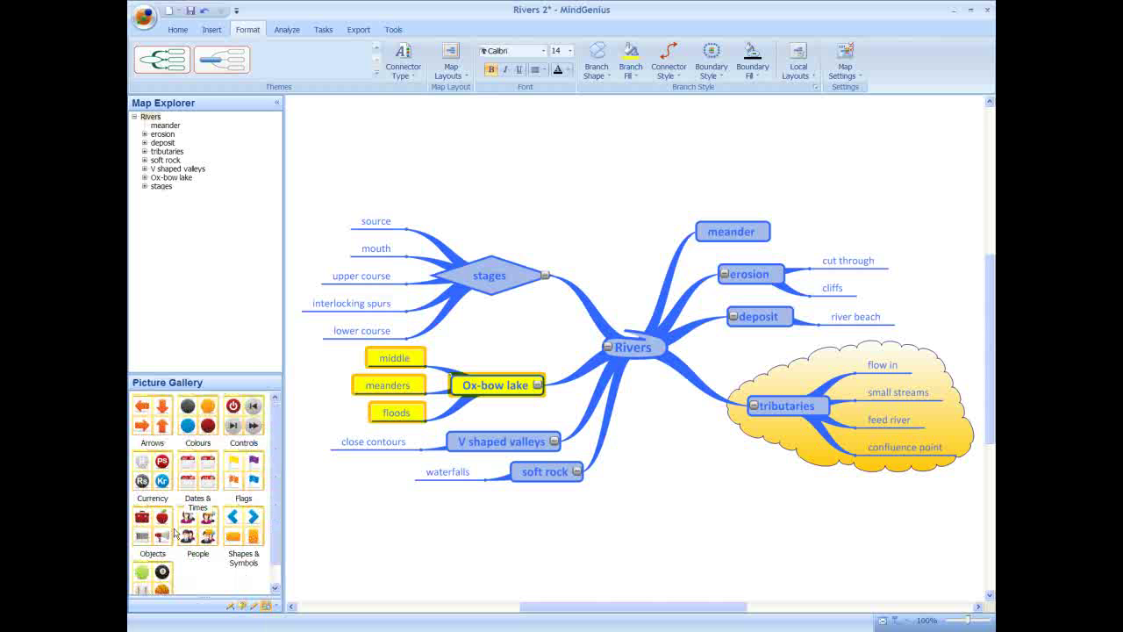
click(159, 526)
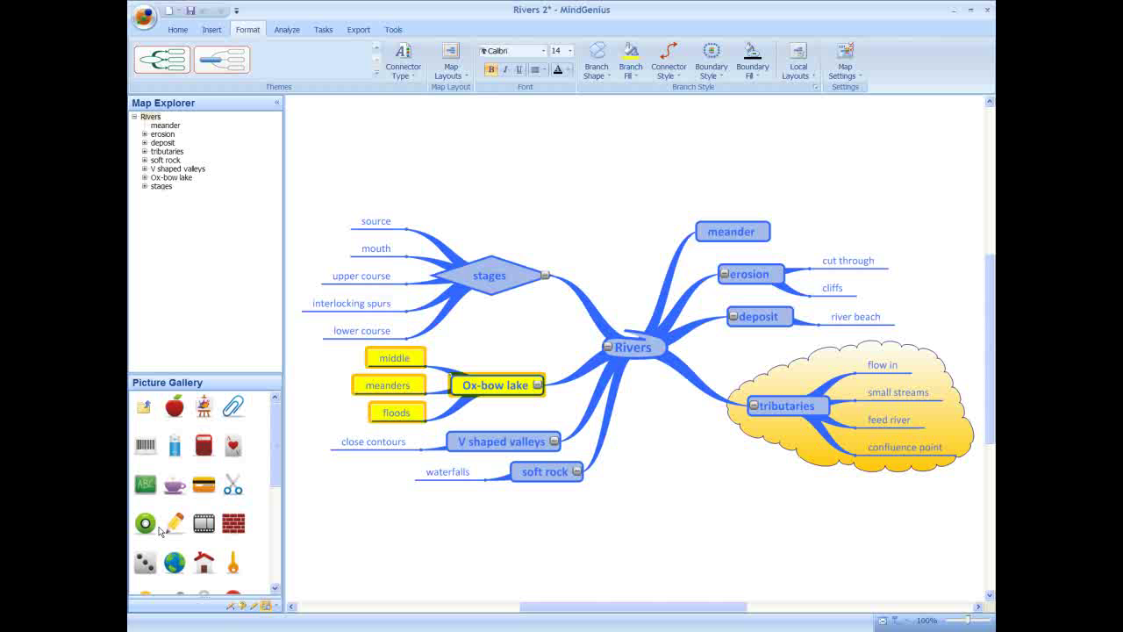
drag(175, 562, 619, 216)
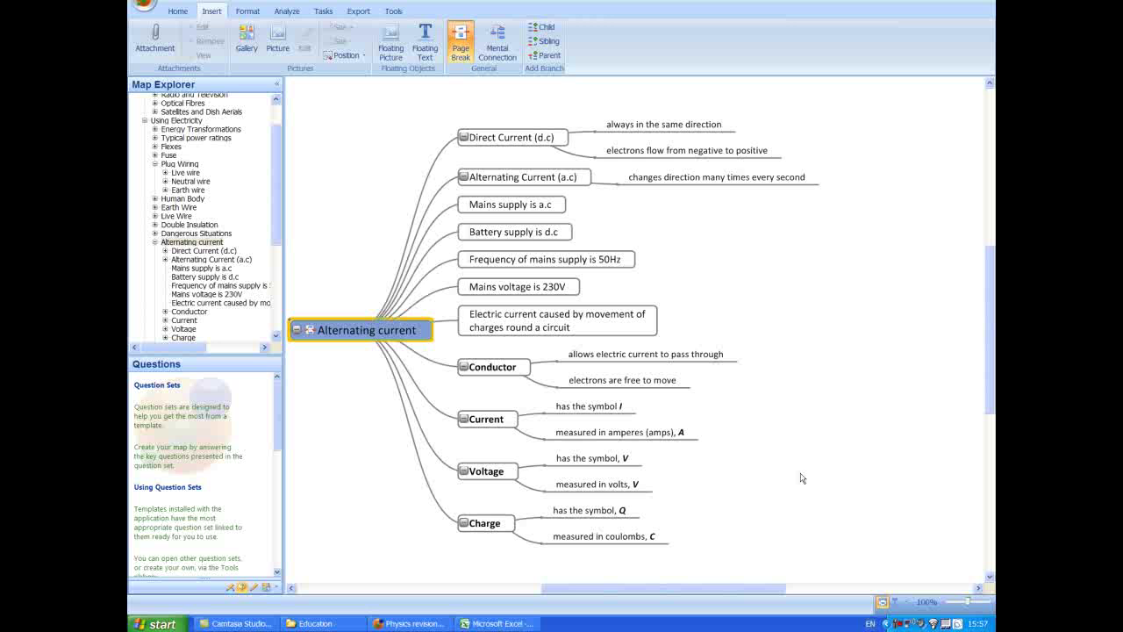
click(186, 321)
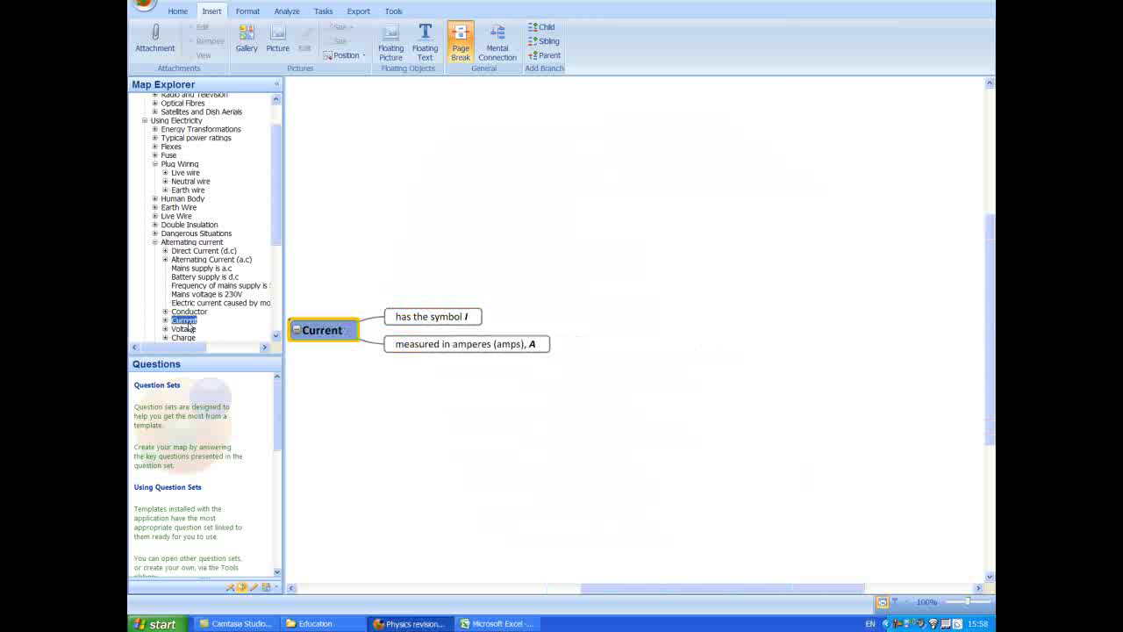
click(193, 242)
click(187, 190)
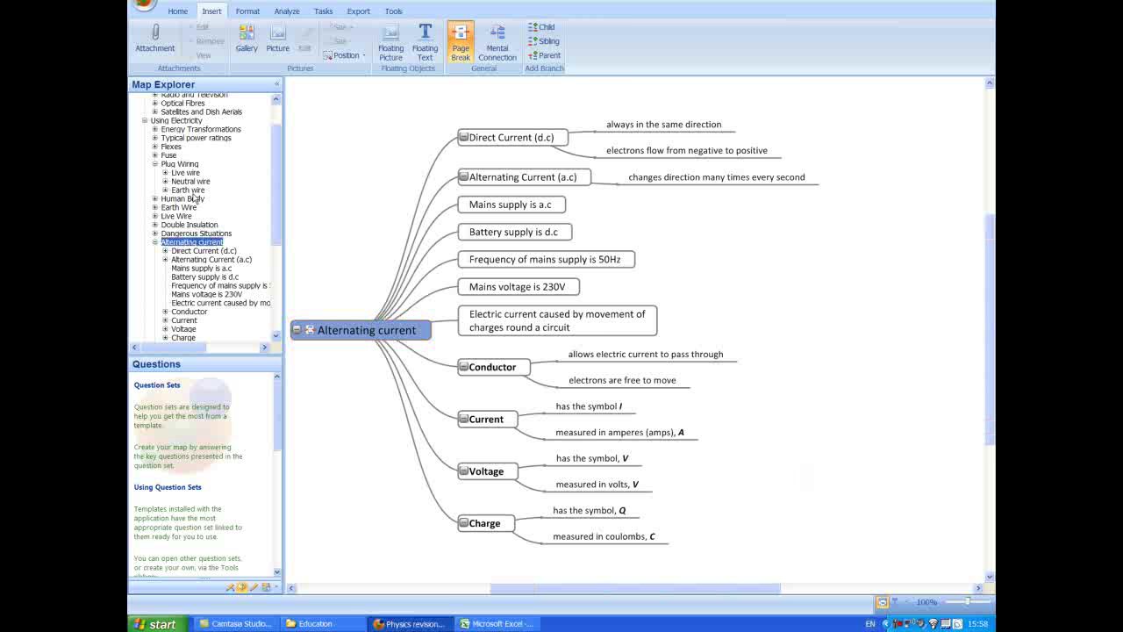
click(155, 198)
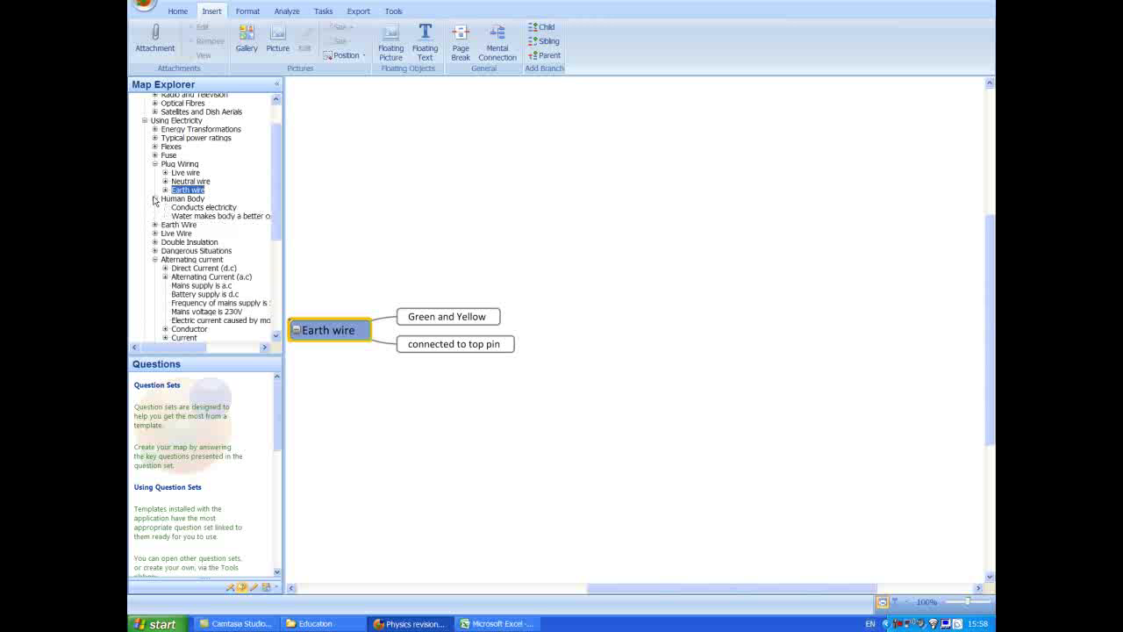
click(180, 216)
click(155, 242)
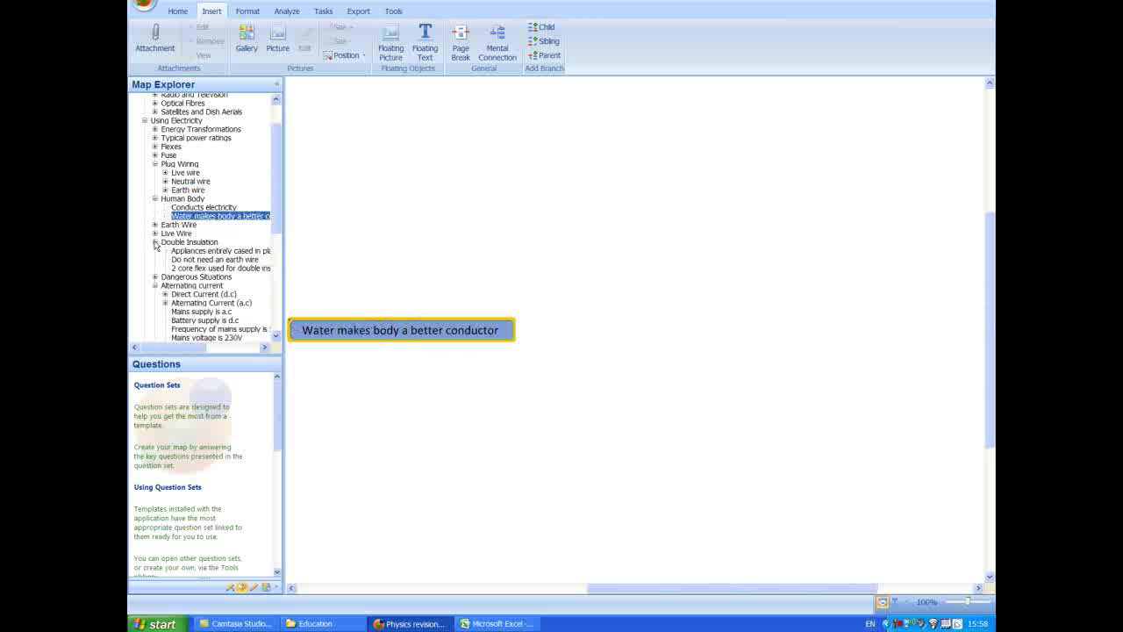
click(188, 243)
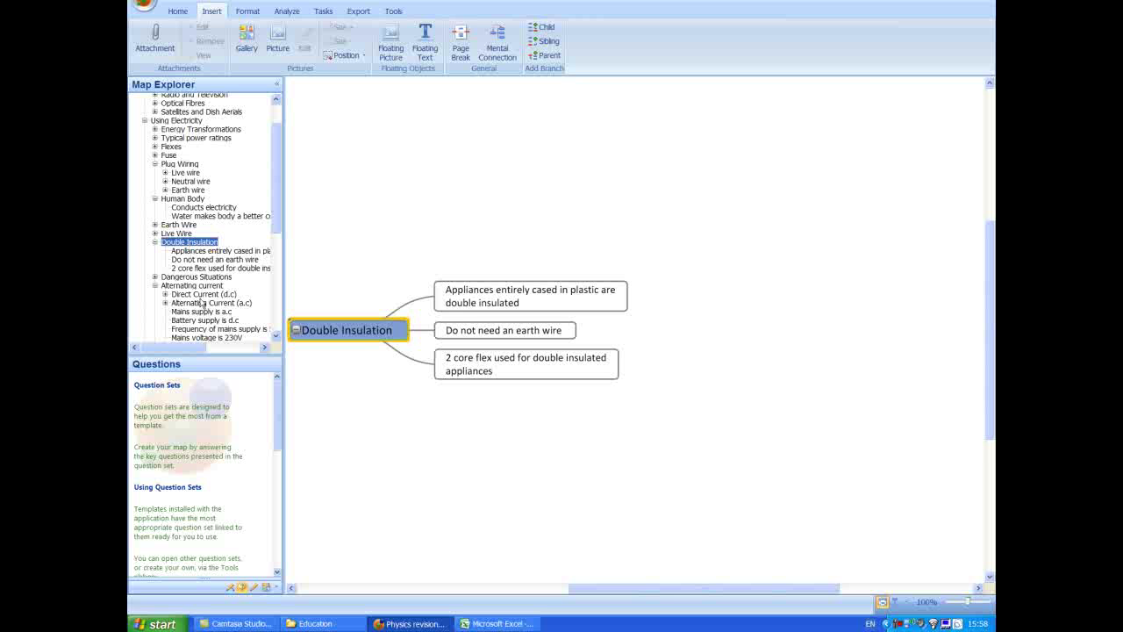
click(204, 278)
click(207, 286)
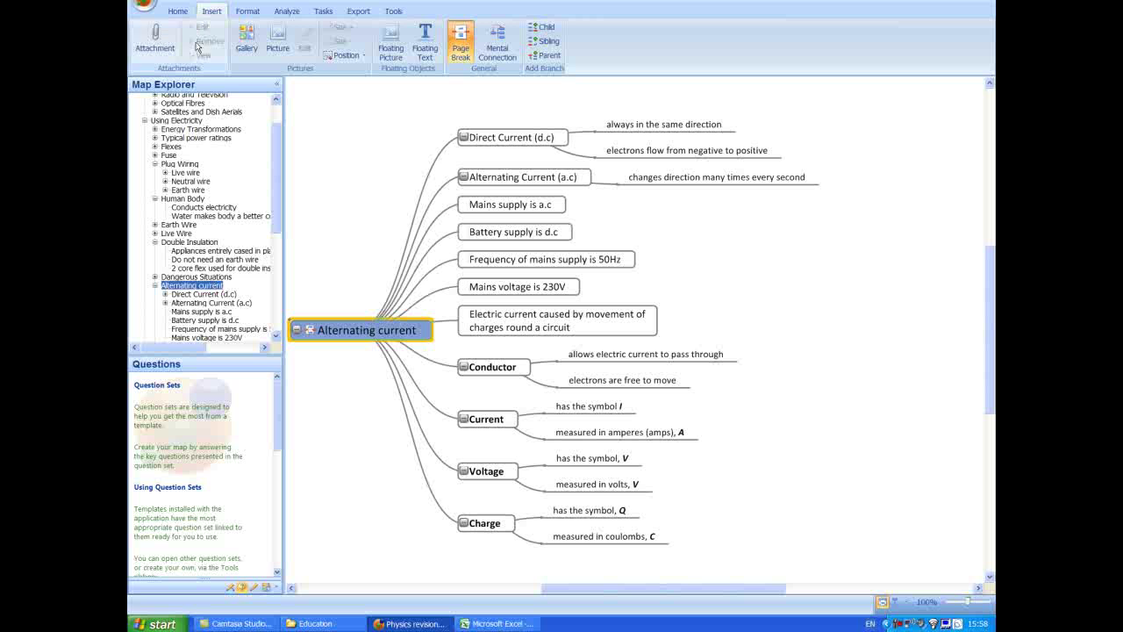
Attach the Physics Data spreadsheet file to the Alternating current topic
click(169, 43)
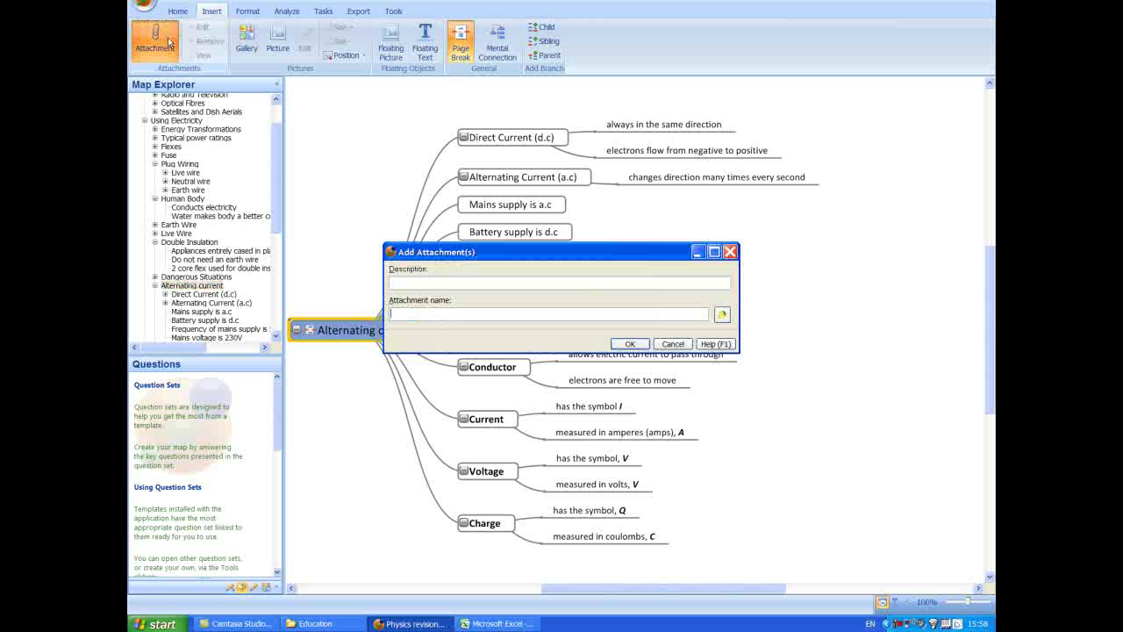
click(721, 314)
click(634, 223)
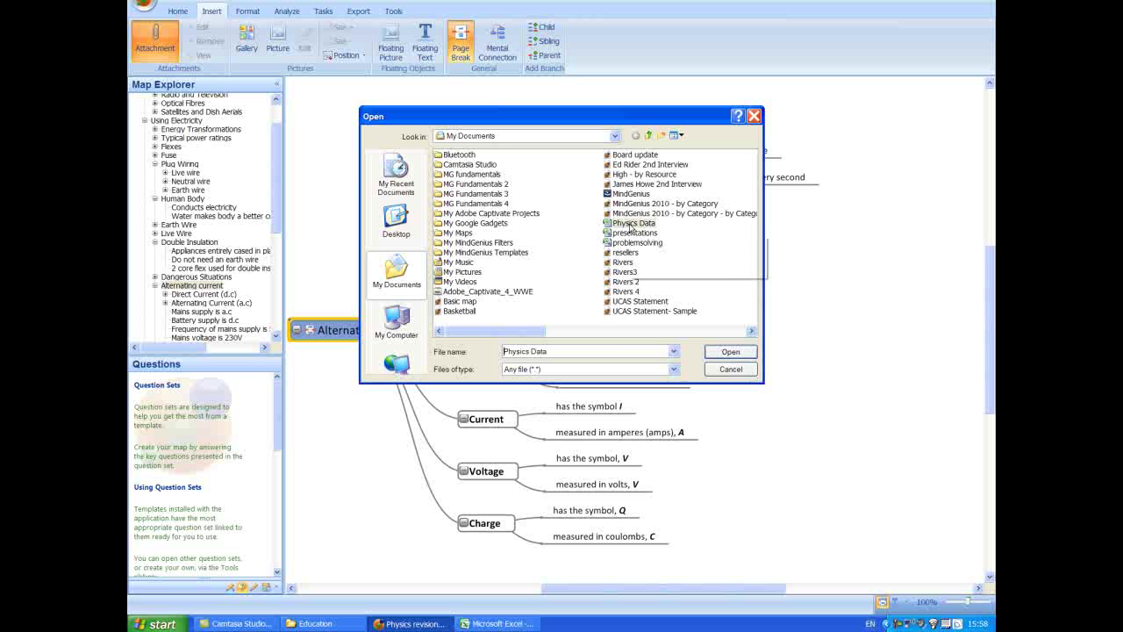
click(729, 352)
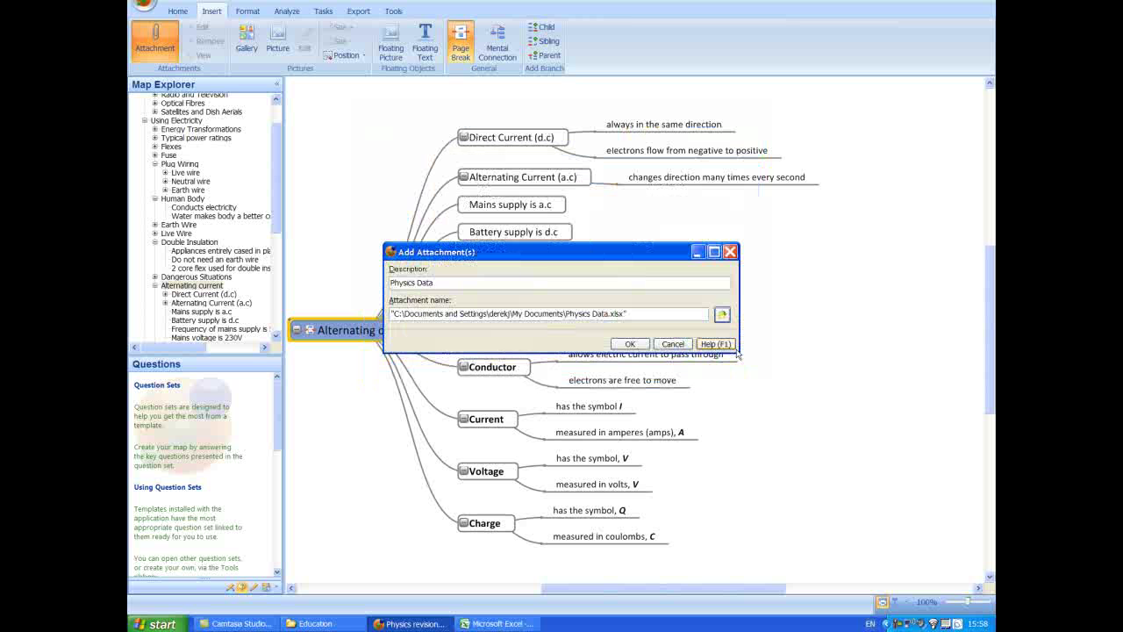
click(630, 343)
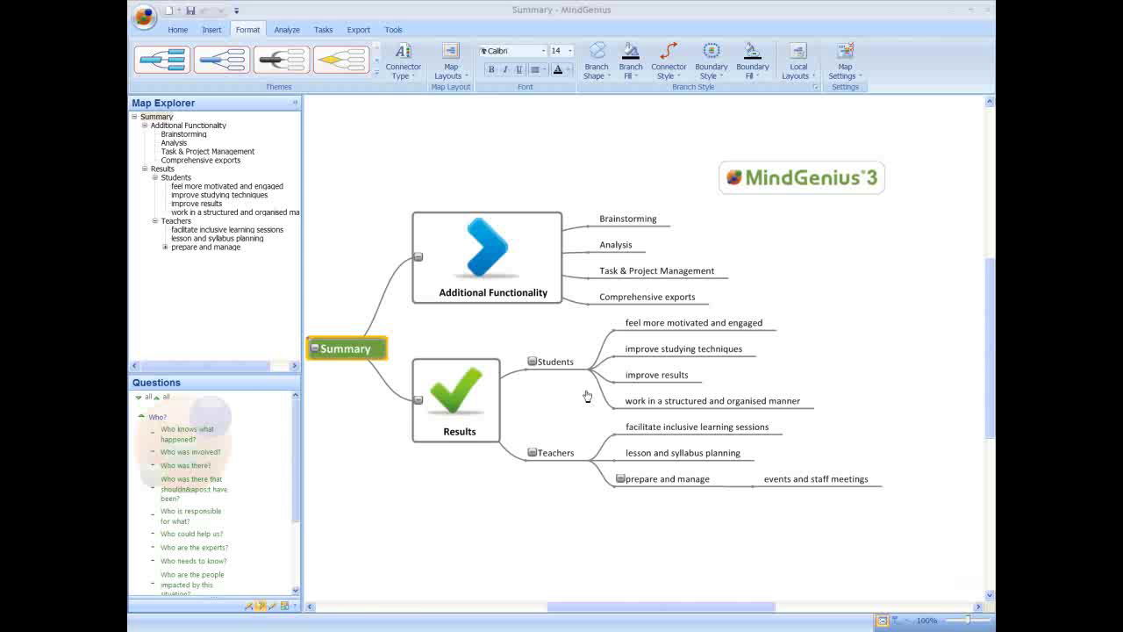
Load the Personal Development question set and expand its Strengths questions
click(178, 31)
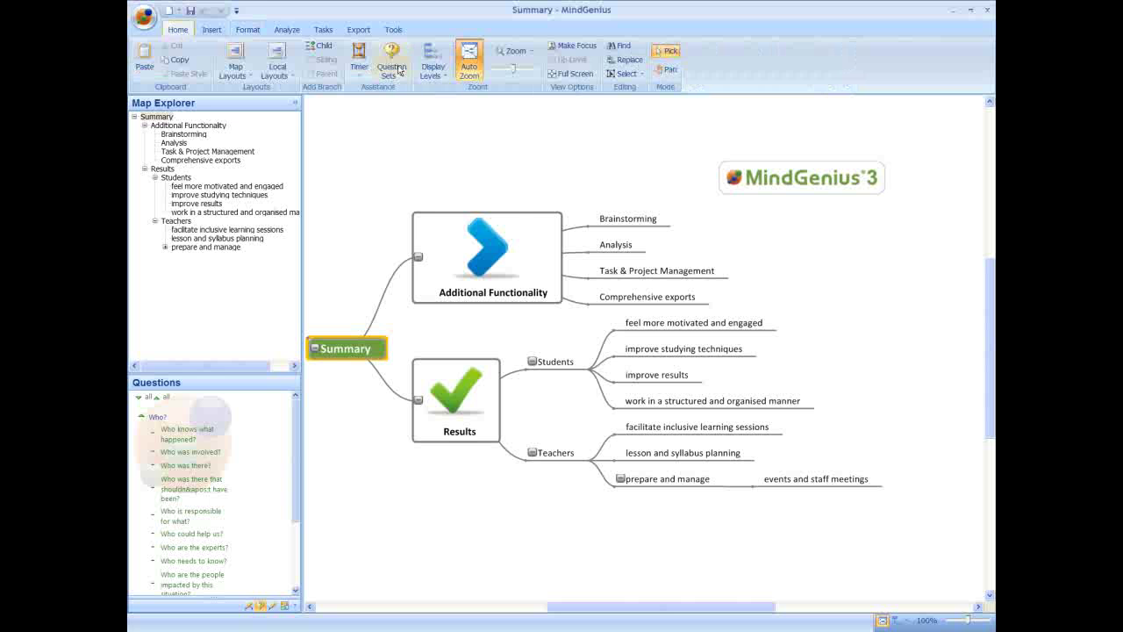
click(397, 66)
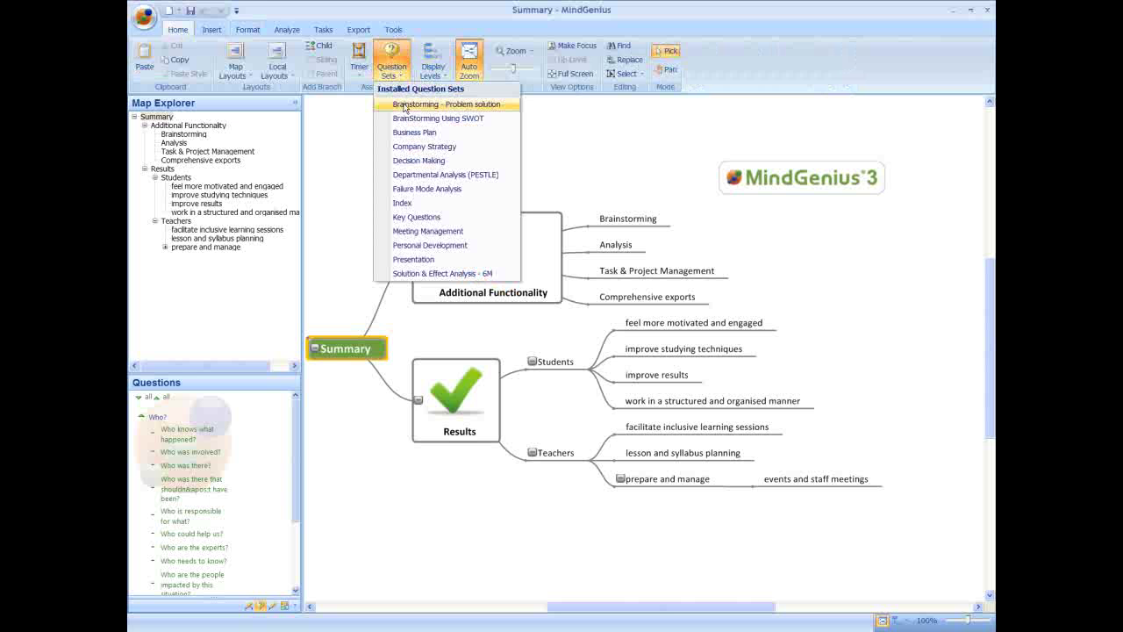
click(432, 245)
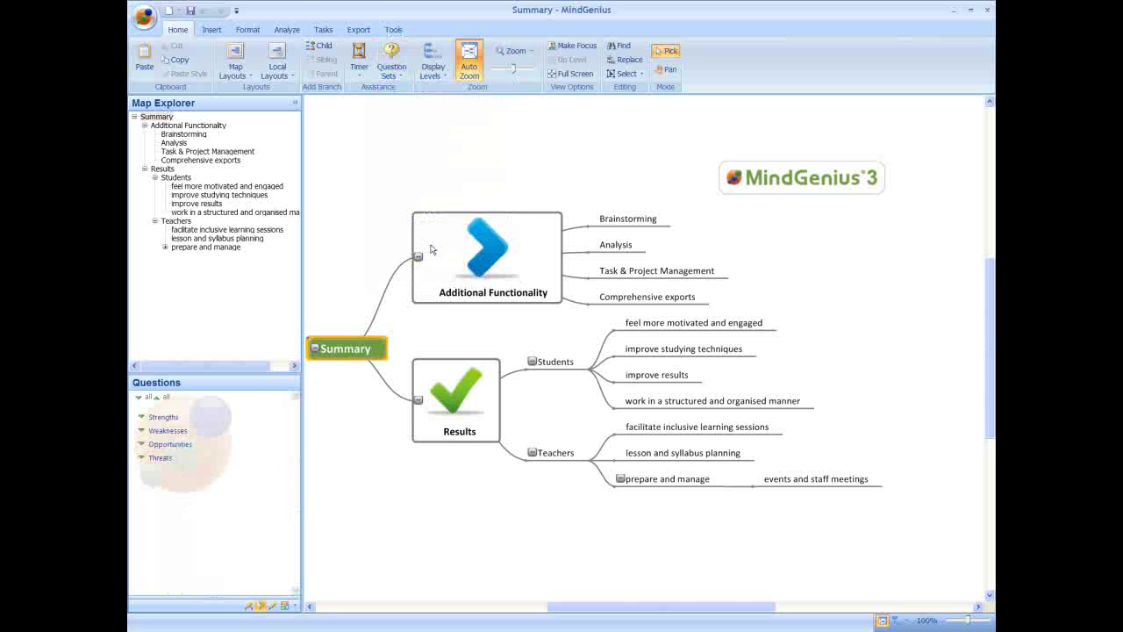
click(143, 418)
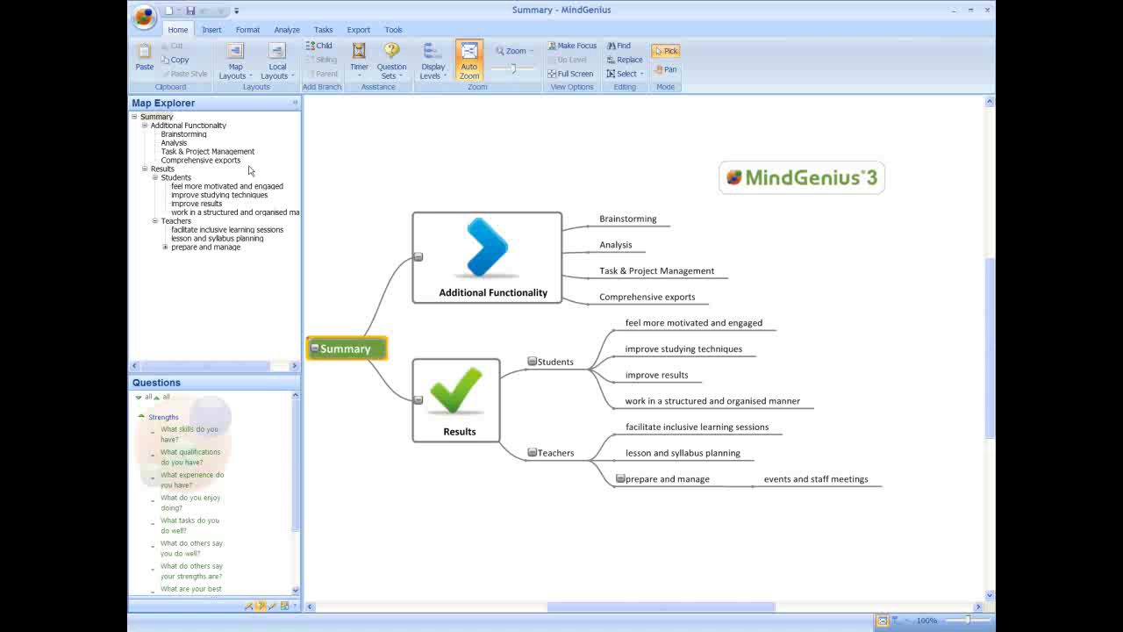
Start a 10-minute timer, then close the timer window
click(359, 65)
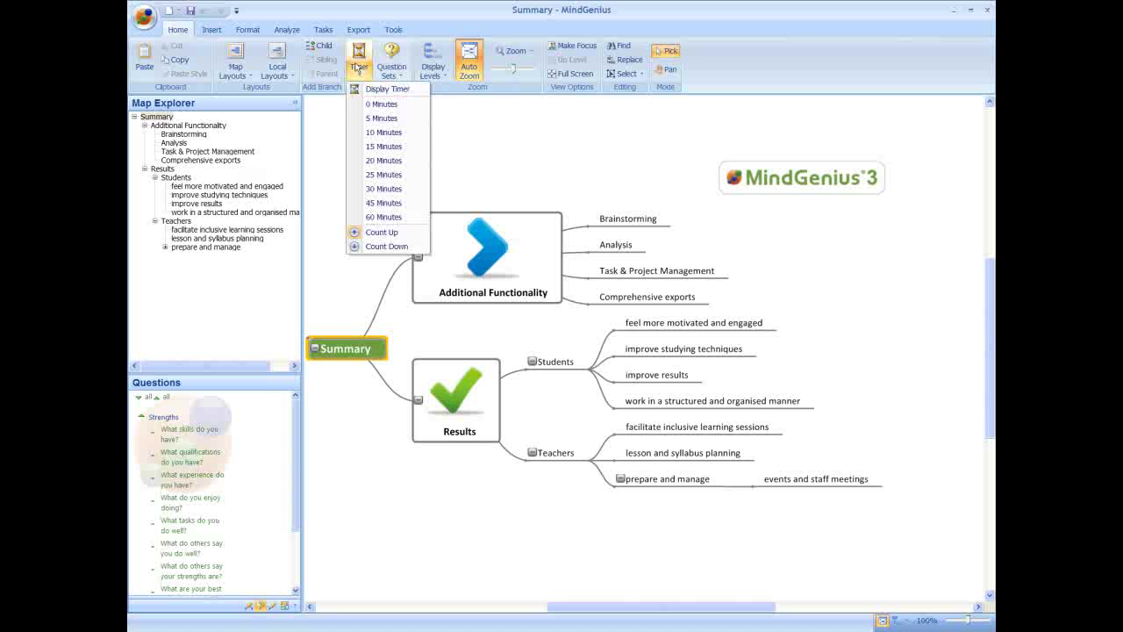
click(372, 132)
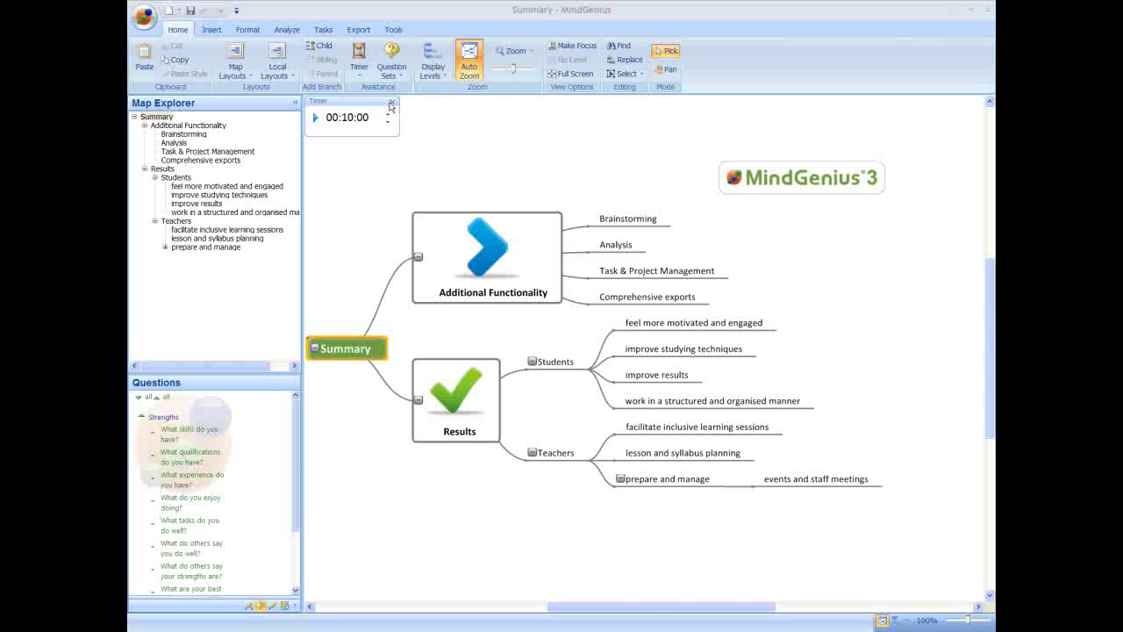
click(391, 103)
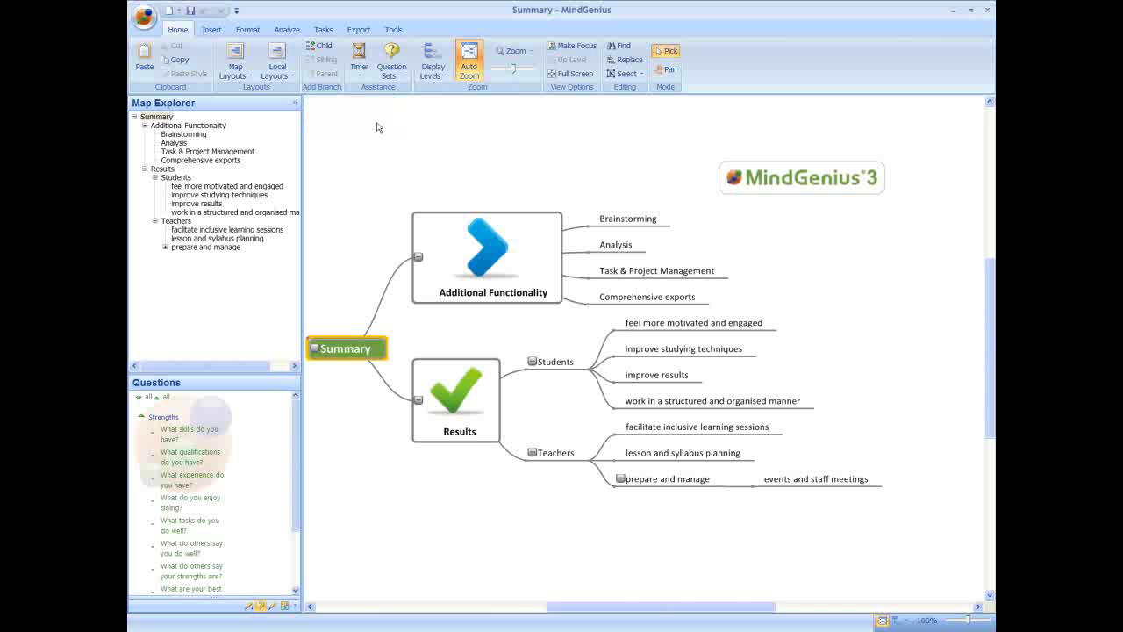
Look through the Analyze and Tasks ribbons, then reach the Export options for Word, PowerPoint, Excel and PDF
click(288, 30)
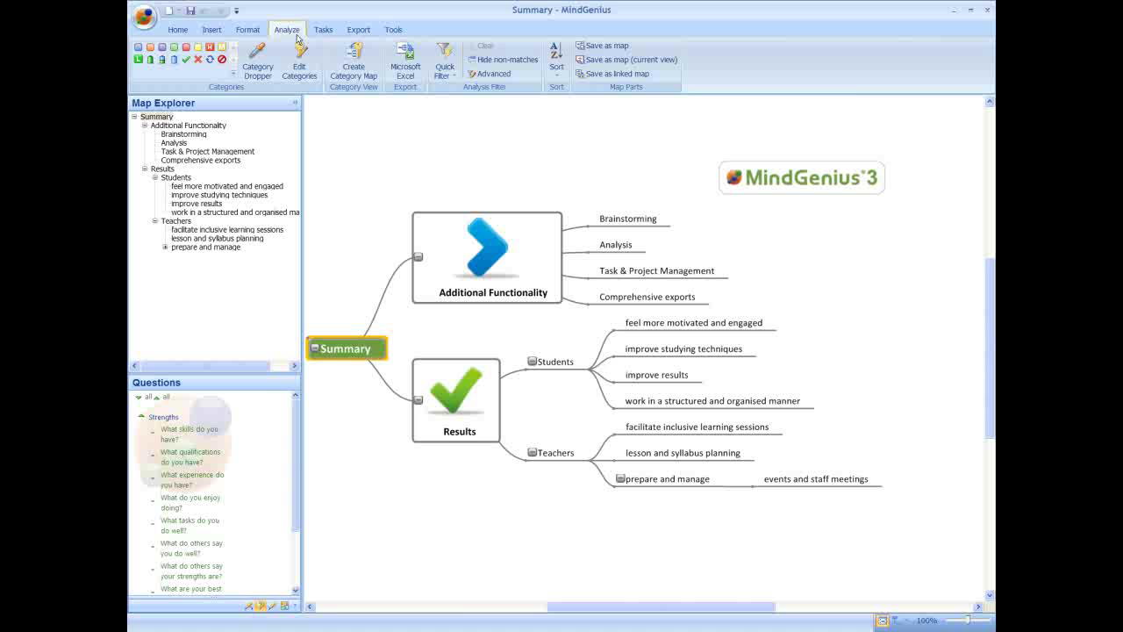
click(323, 30)
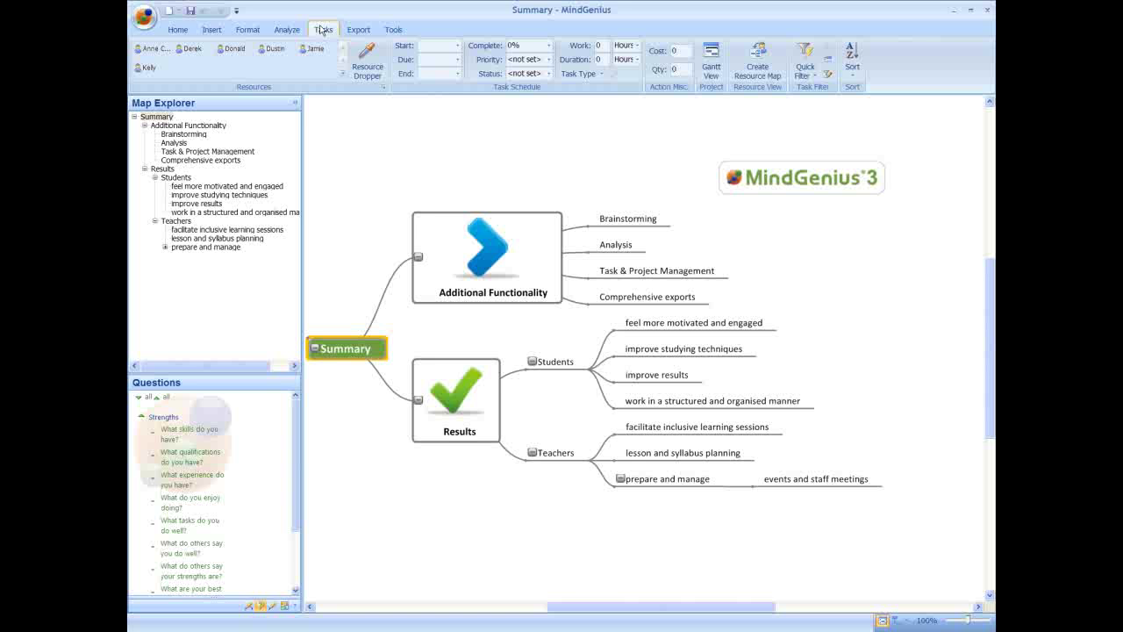
click(358, 30)
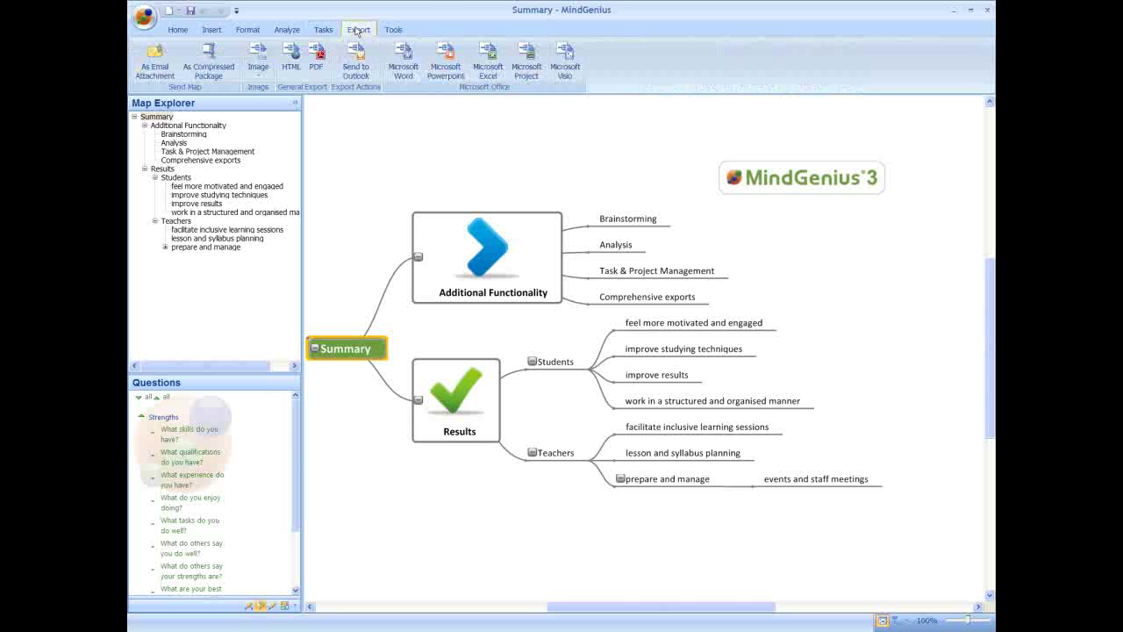